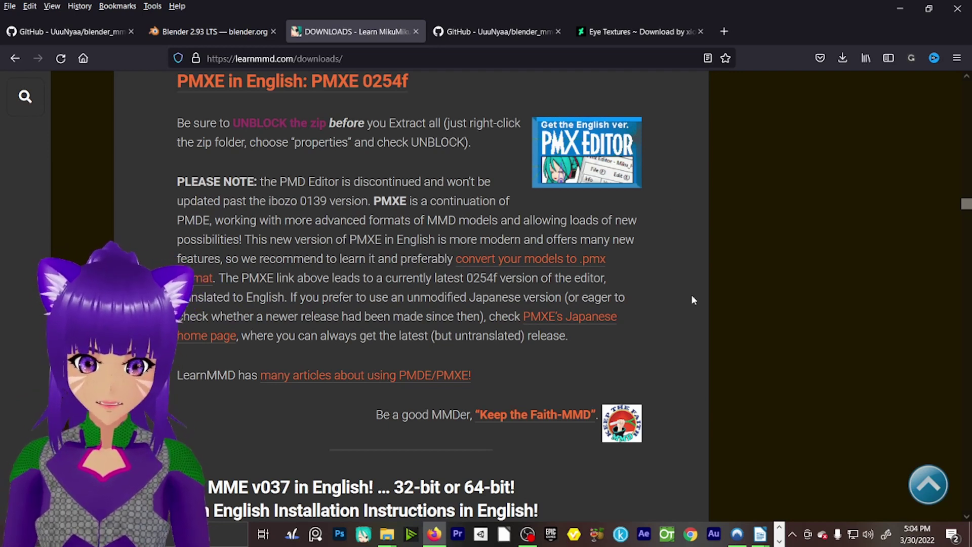
- Show the Eye Textures download page on DeviantArt
click(646, 22)
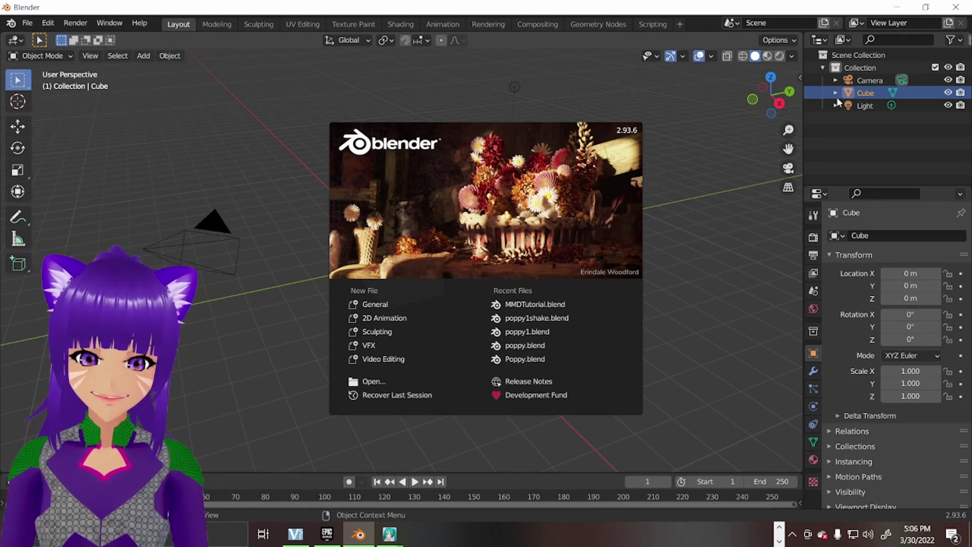
- Dismiss the splash screen and delete the default camera, cube and light from the Blender scene
click(701, 172)
drag(653, 397, 133, 48)
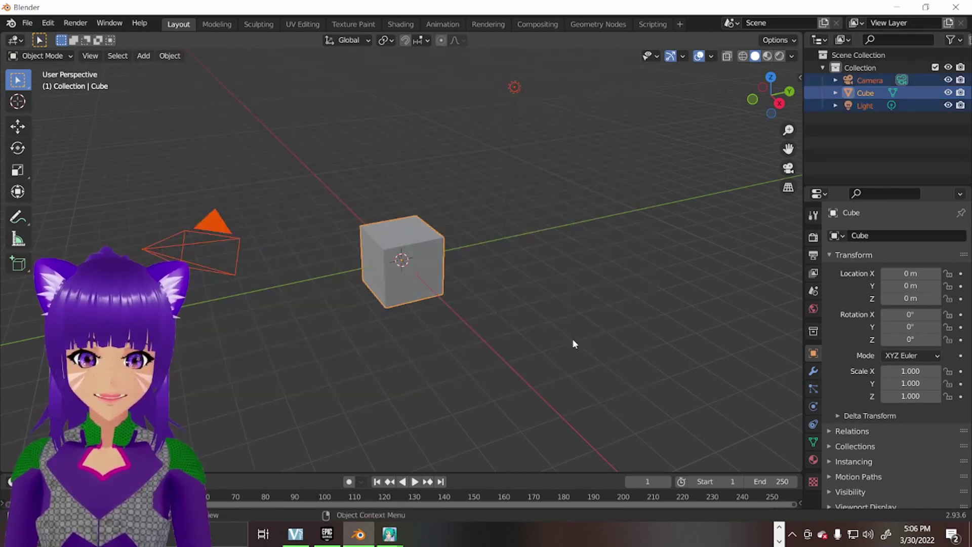
scroll(602, 326, up, 4)
middle_drag(618, 319, 454, 328)
scroll(391, 338, down, 7)
scroll(454, 336, up, 6)
scroll(439, 345, down, 7)
mouse_move(391, 315)
middle_down()
mouse_move(378, 341)
mouse_move(382, 321)
middle_up()
scroll(381, 346, up, 3)
key(Delete)
middle_drag(451, 288, 390, 280)
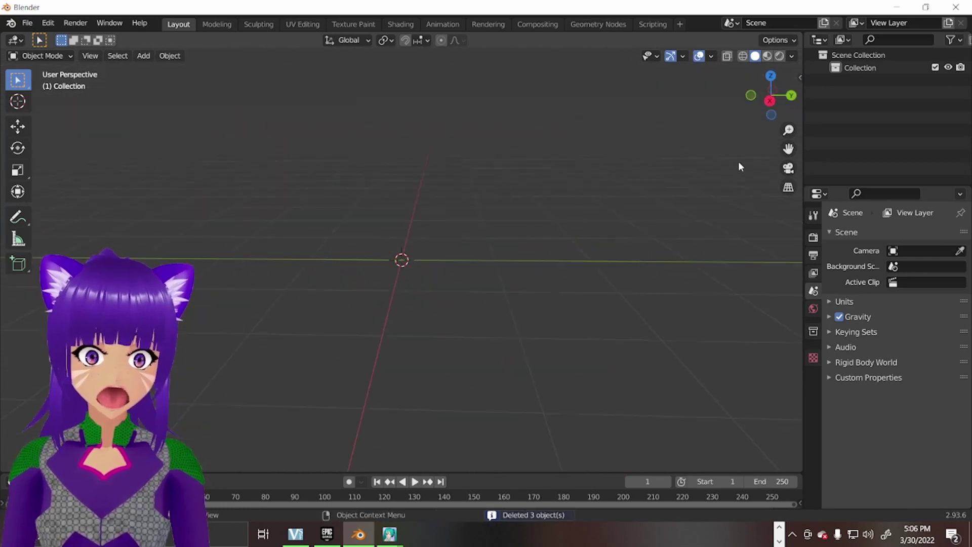
middle_drag(643, 182, 524, 326)
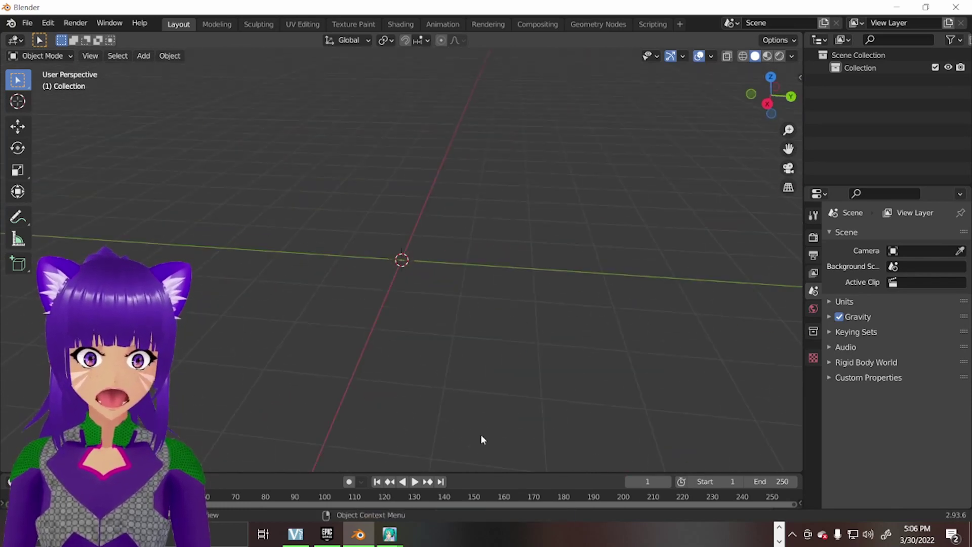
middle_drag(481, 439, 460, 366)
middle_drag(410, 328, 452, 345)
drag(792, 151, 781, 198)
middle_drag(597, 308, 566, 318)
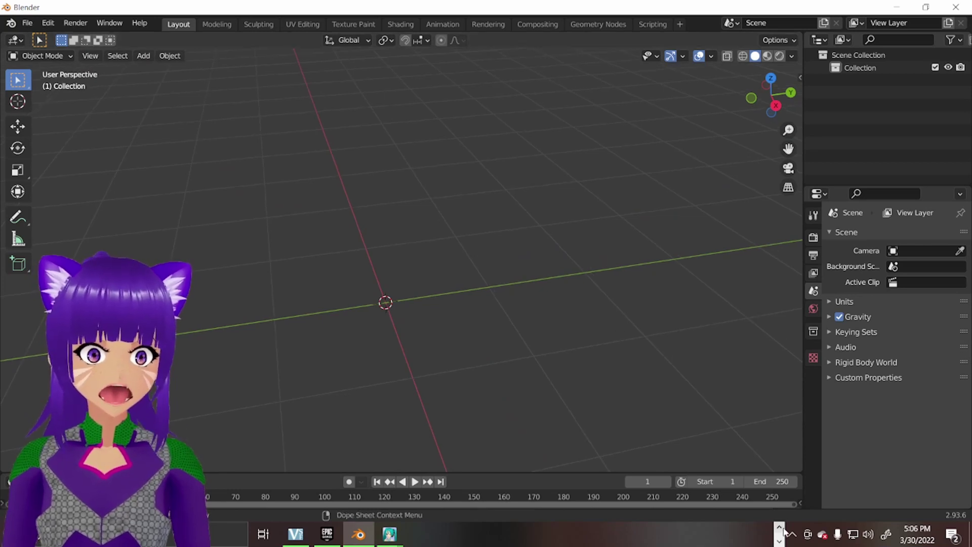
- Switch to Firefox and browse the MMD Sims 4 clothing, hair and accessory models in the open DeviantArt gallery
click(779, 528)
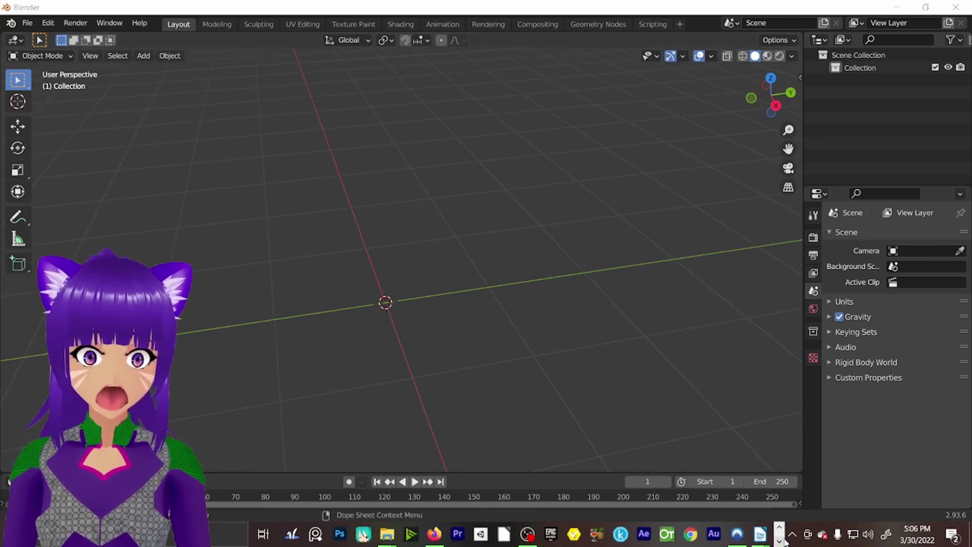
click(435, 535)
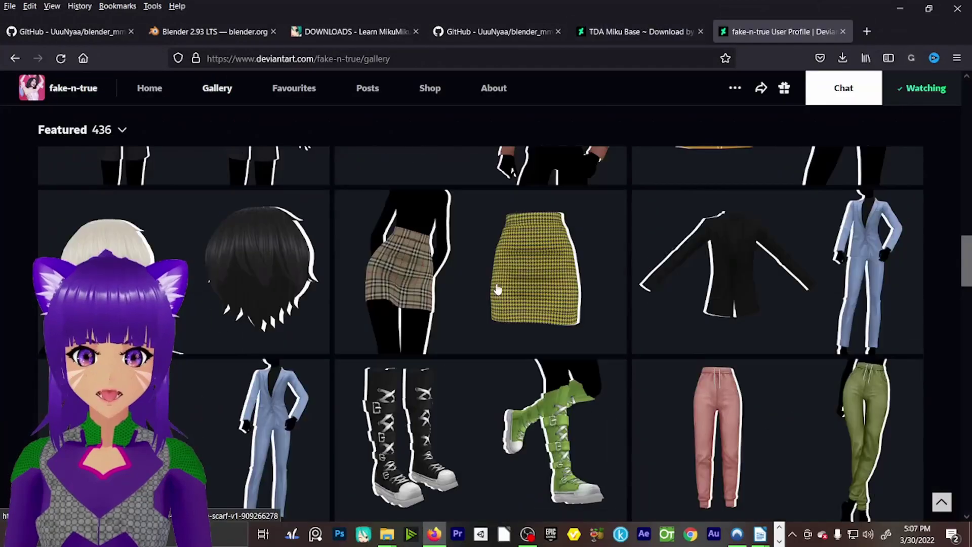
scroll(496, 283, up, 7)
scroll(496, 278, down, 3)
scroll(498, 267, down, 15)
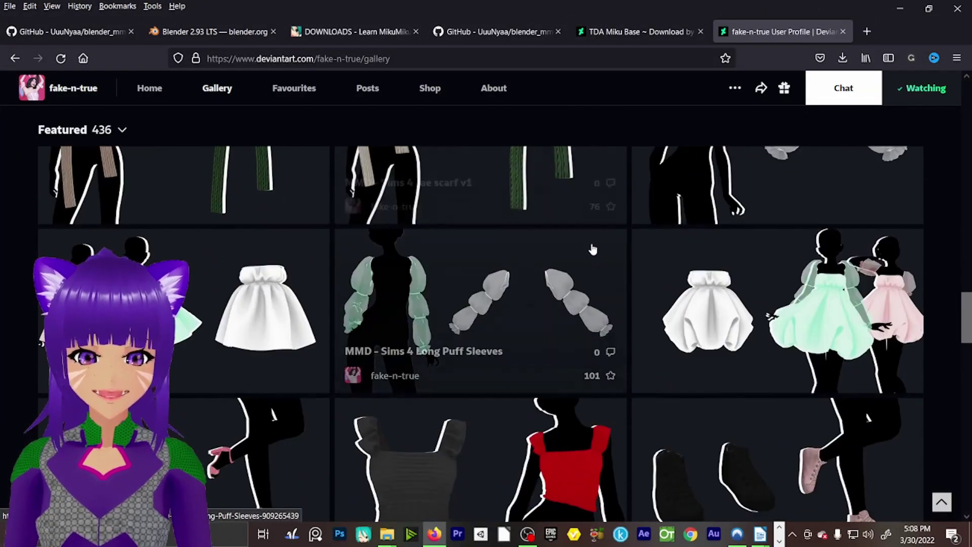
scroll(444, 274, up, 20)
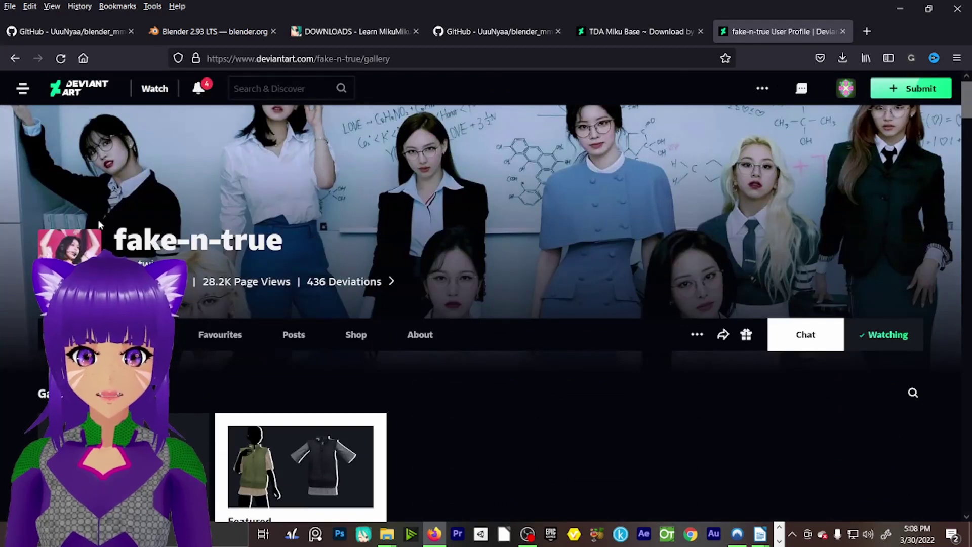
scroll(414, 252, down, 10)
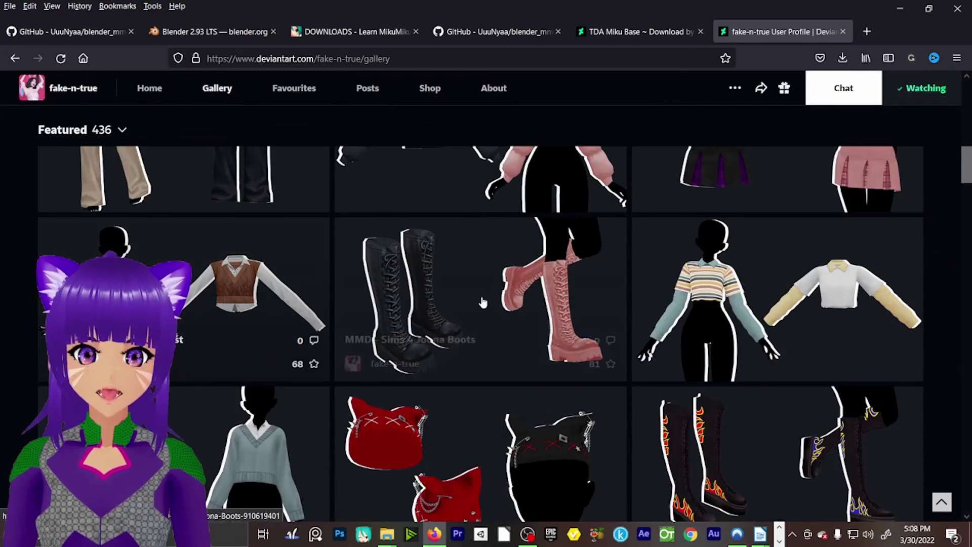
scroll(174, 360, down, 2)
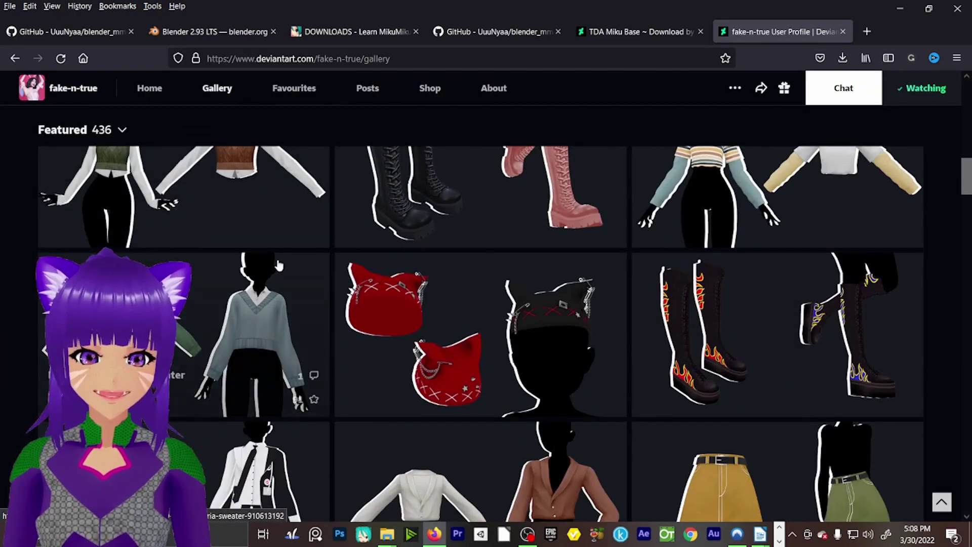
scroll(754, 286, down, 4)
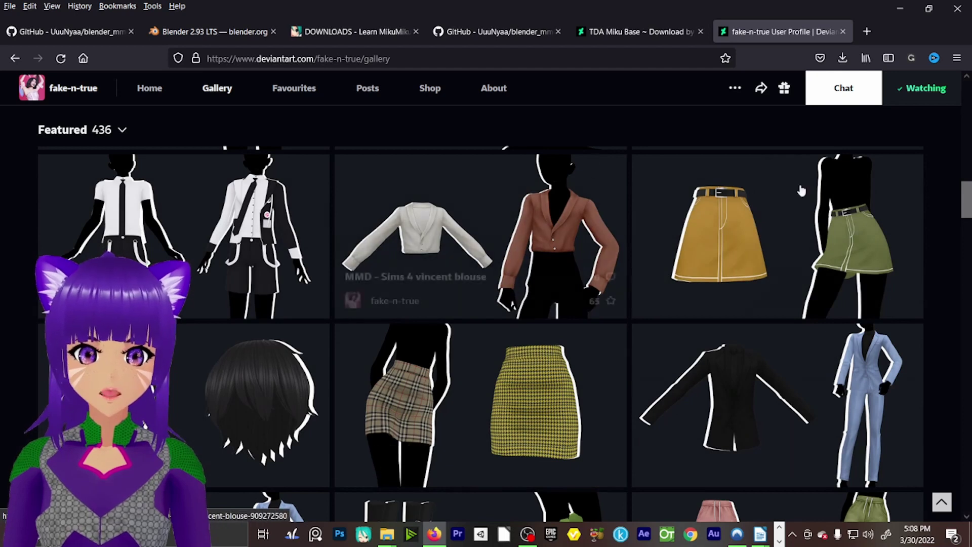
scroll(443, 289, down, 5)
scroll(557, 329, down, 4)
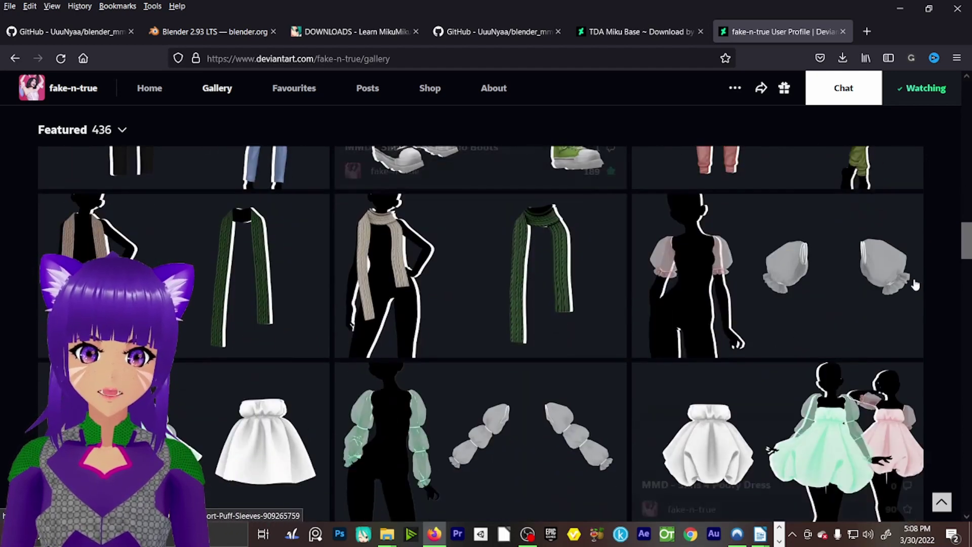
scroll(653, 331, down, 1)
scroll(653, 332, down, 7)
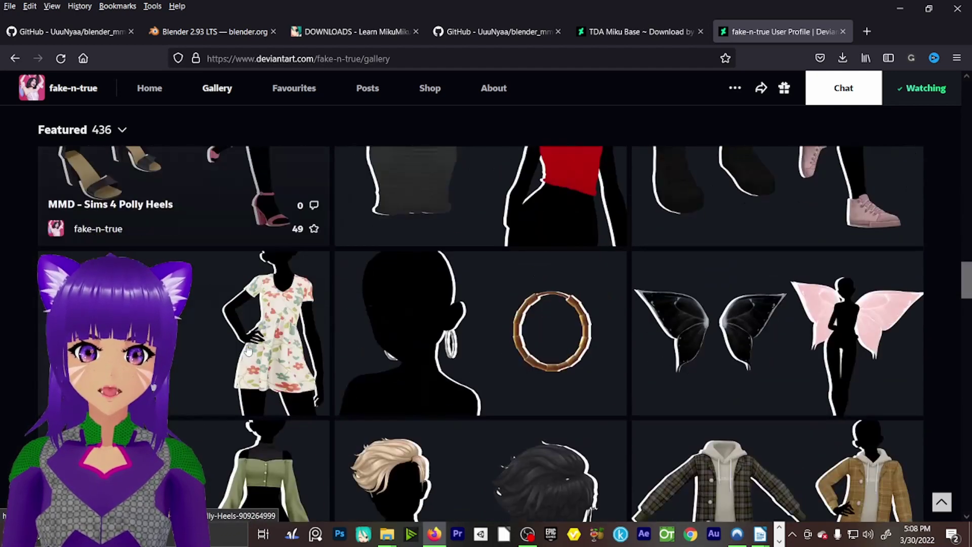
scroll(536, 329, down, 4)
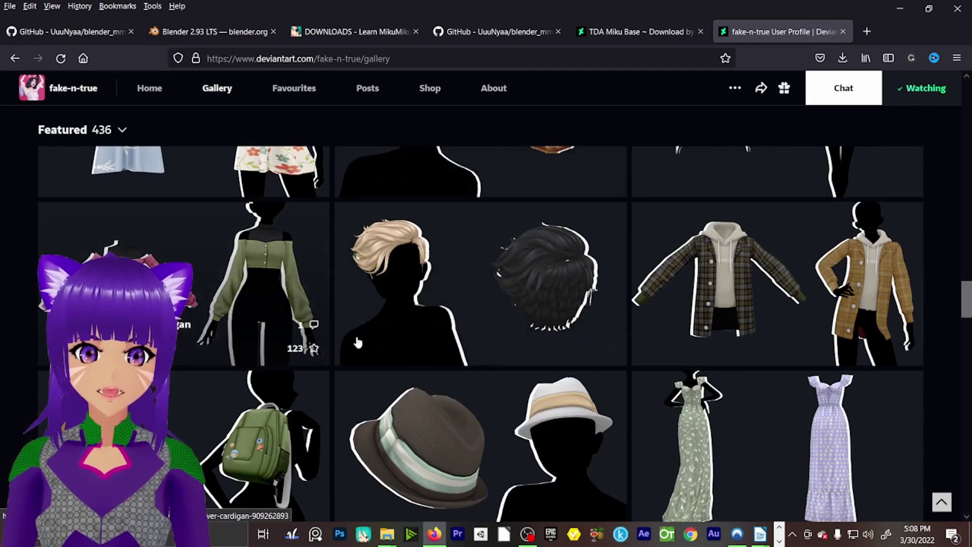
scroll(640, 265, down, 4)
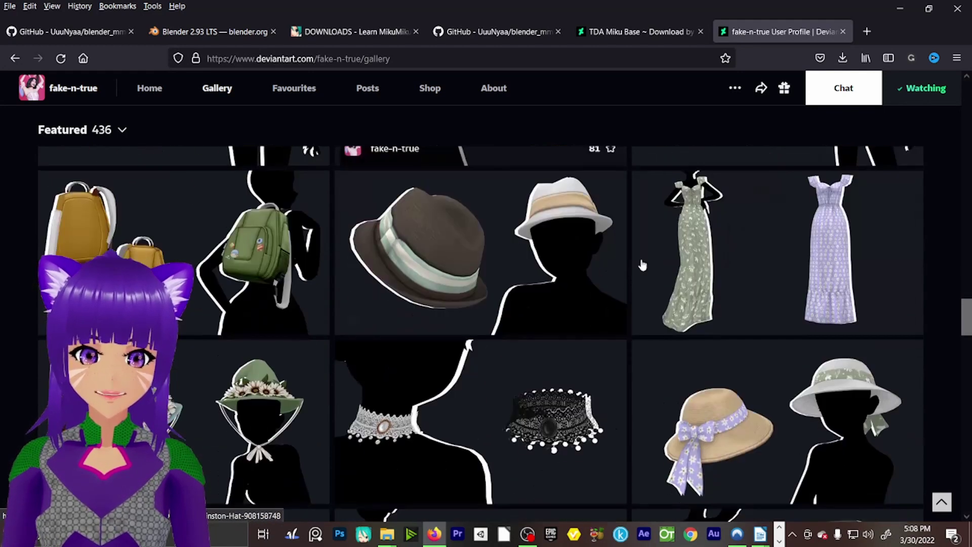
scroll(589, 267, down, 4)
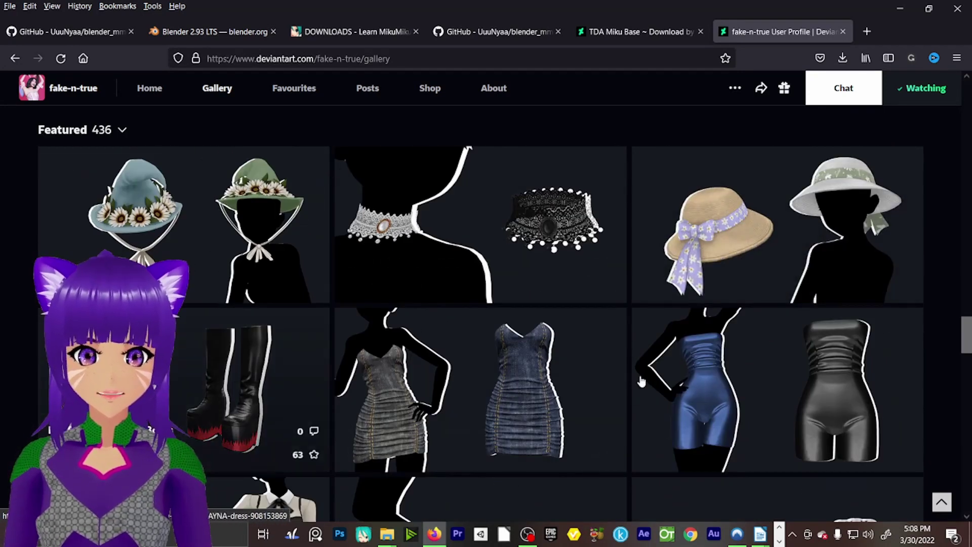
scroll(589, 267, down, 4)
scroll(761, 333, down, 4)
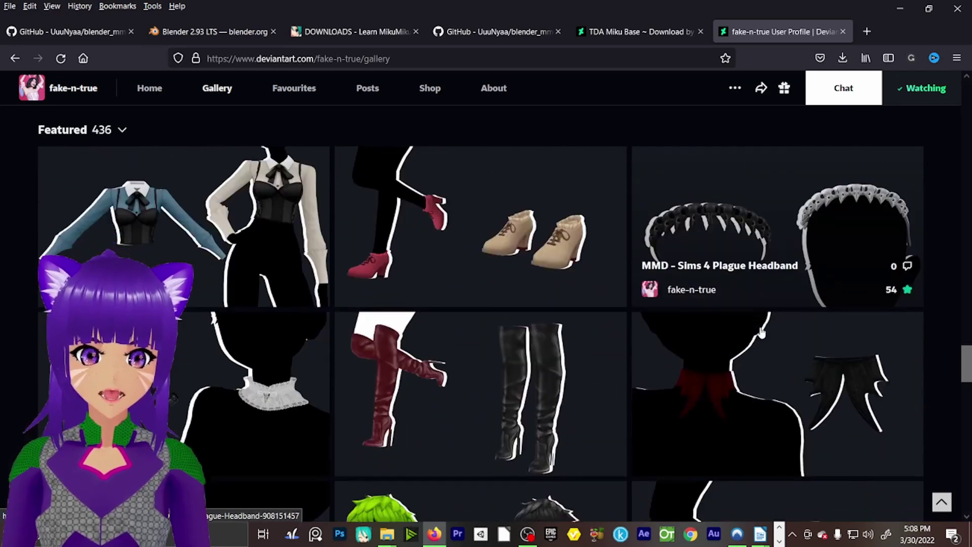
scroll(526, 341, down, 6)
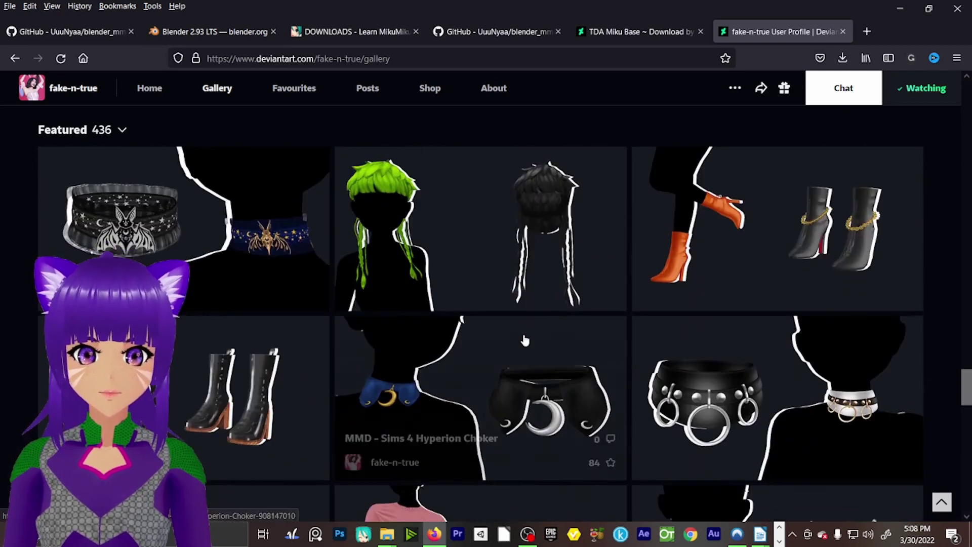
scroll(524, 340, up, 3)
scroll(525, 340, down, 12)
scroll(524, 339, down, 9)
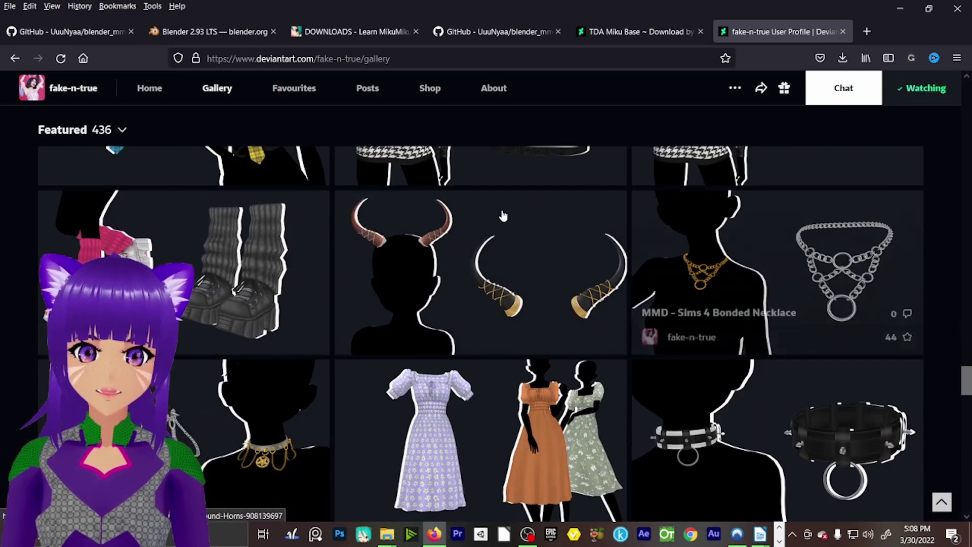
scroll(503, 216, down, 6)
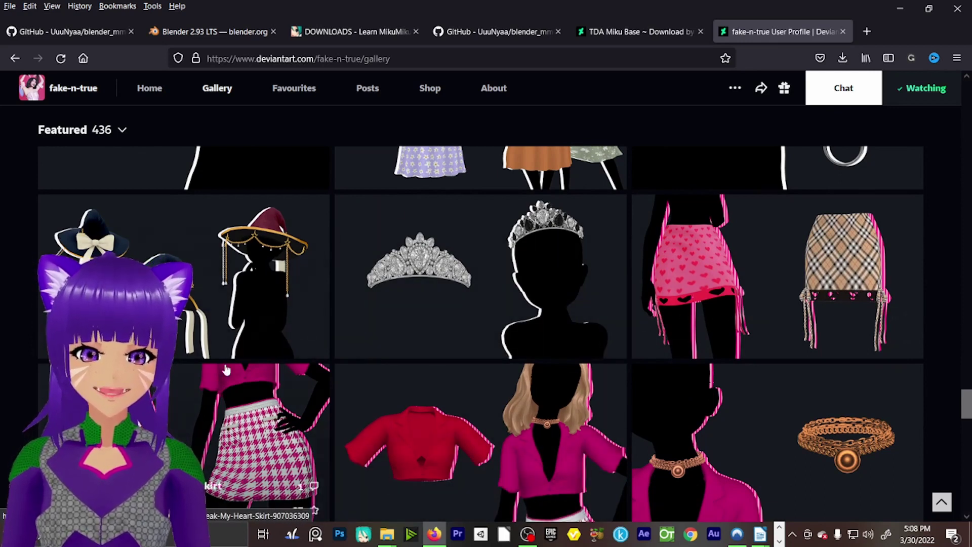
scroll(227, 370, down, 8)
scroll(26, 261, up, 4)
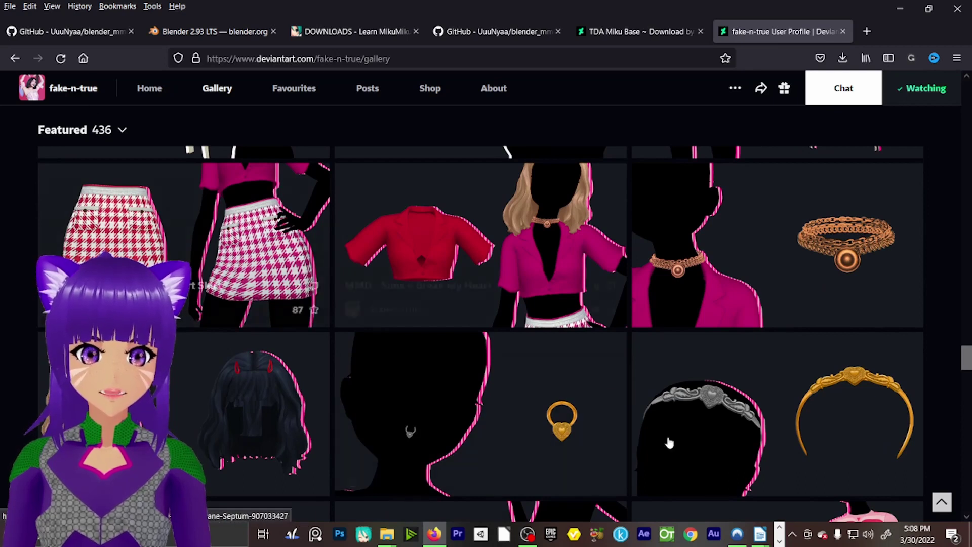
scroll(460, 393, down, 10)
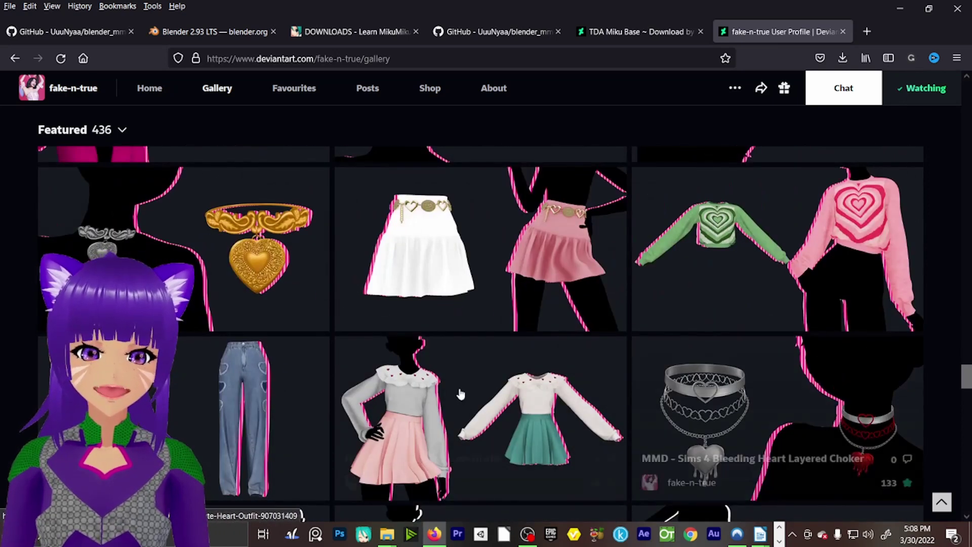
scroll(684, 304, down, 3)
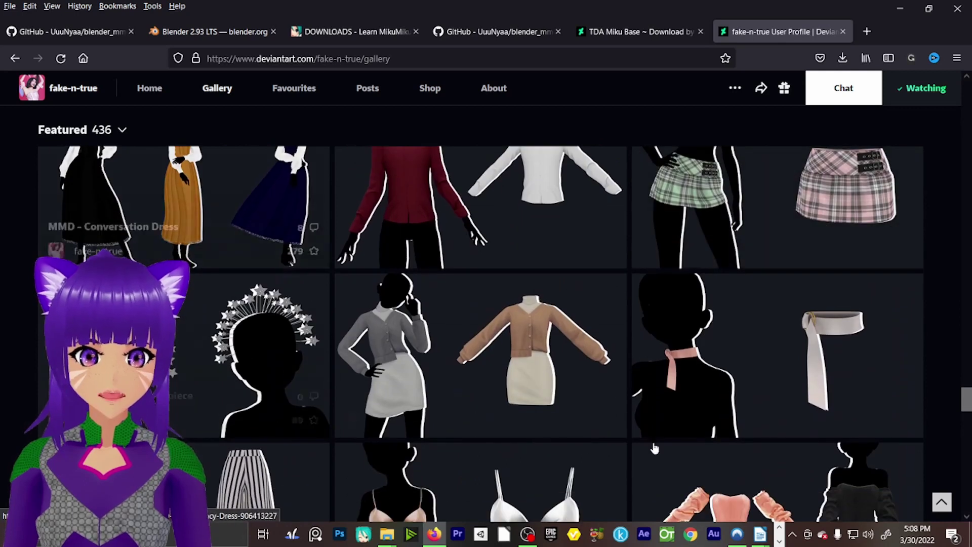
- Open the MMD - Sims 4 Valentine Shirt page from the gallery and look over its details
click(506, 228)
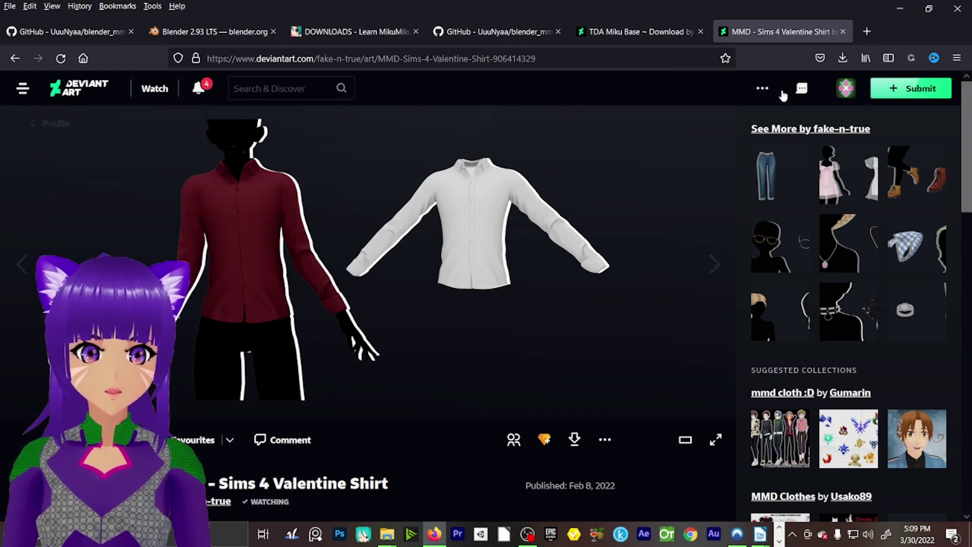
scroll(578, 318, down, 4)
scroll(459, 335, up, 4)
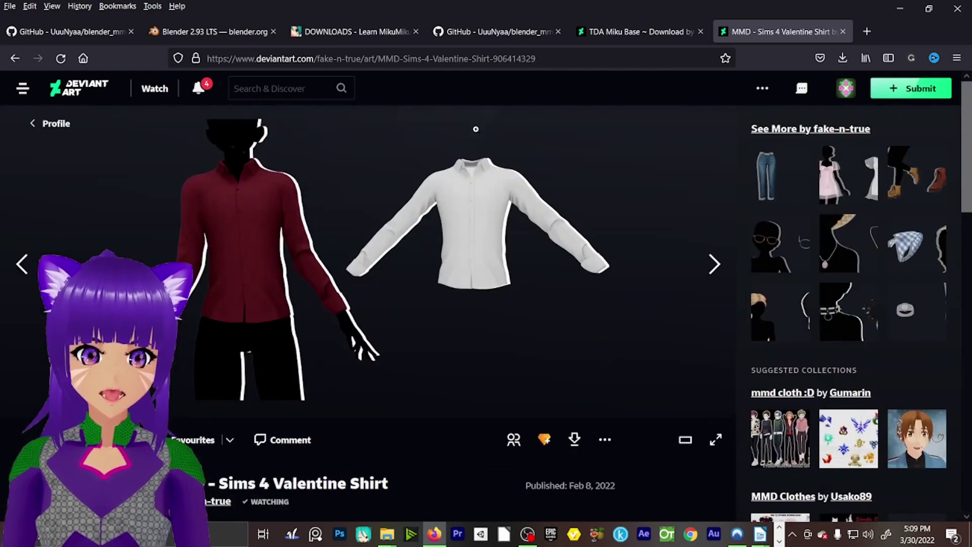
scroll(255, 394, down, 4)
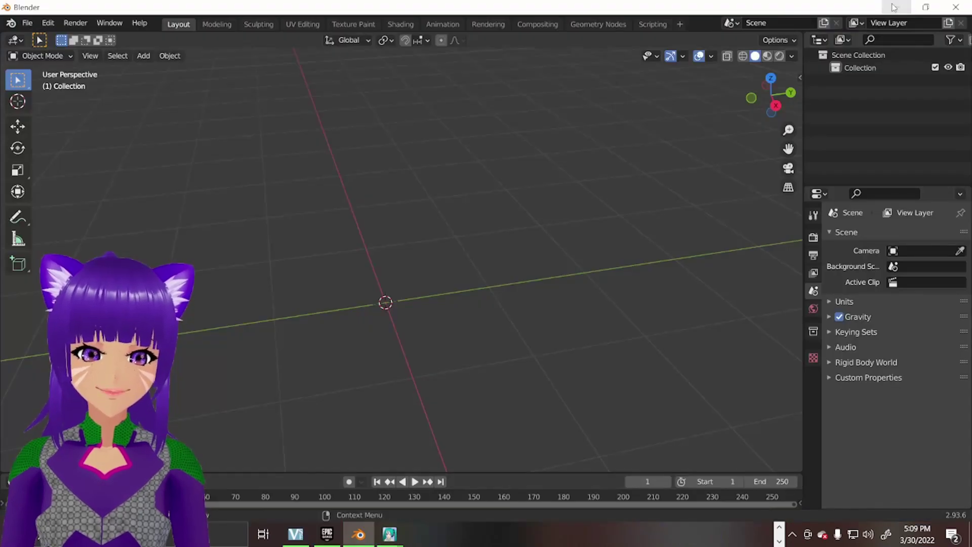
- Minimize the Blender window and frame the TDA Miku Base model in PMXView
click(896, 7)
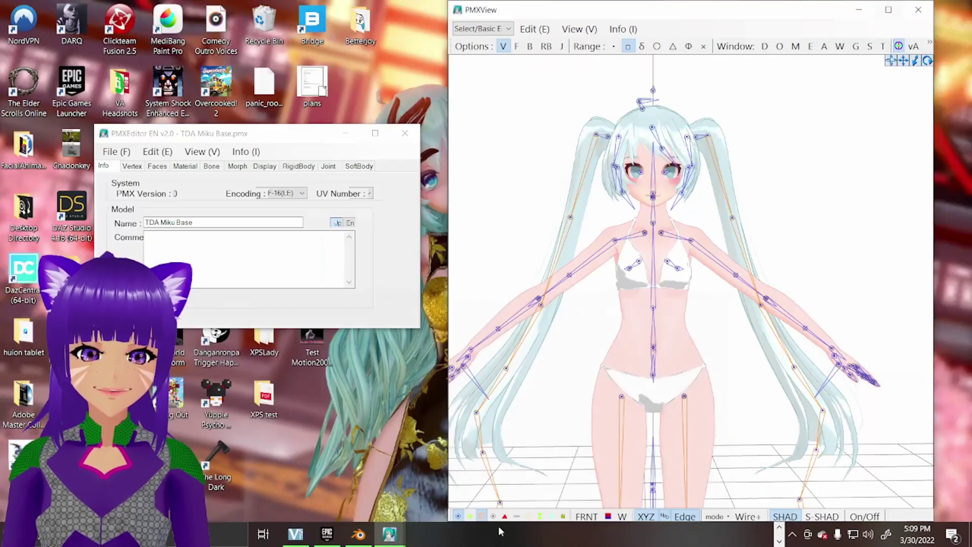
scroll(808, 151, down, 2)
middle_drag(807, 151, 820, 79)
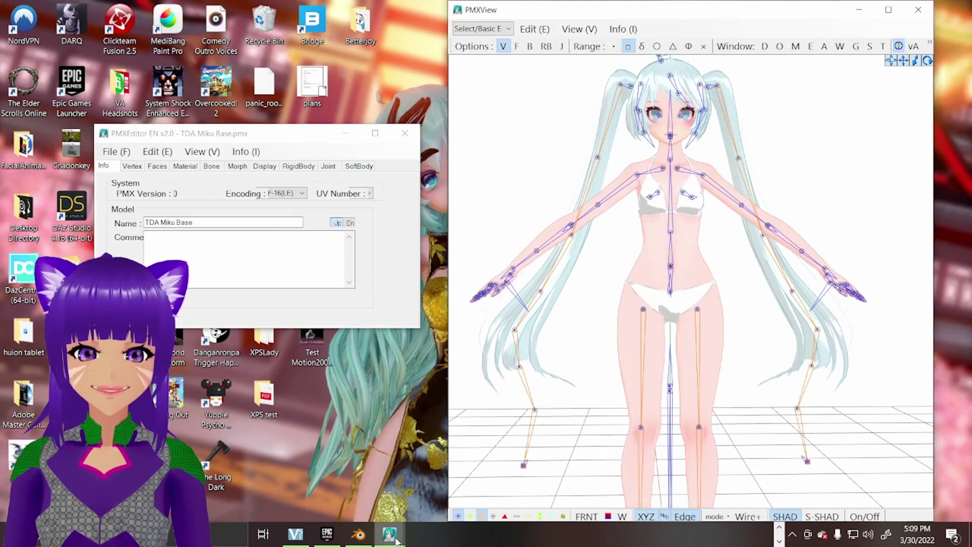
- Switch to Firefox and show the LearnMMD downloads page
click(783, 529)
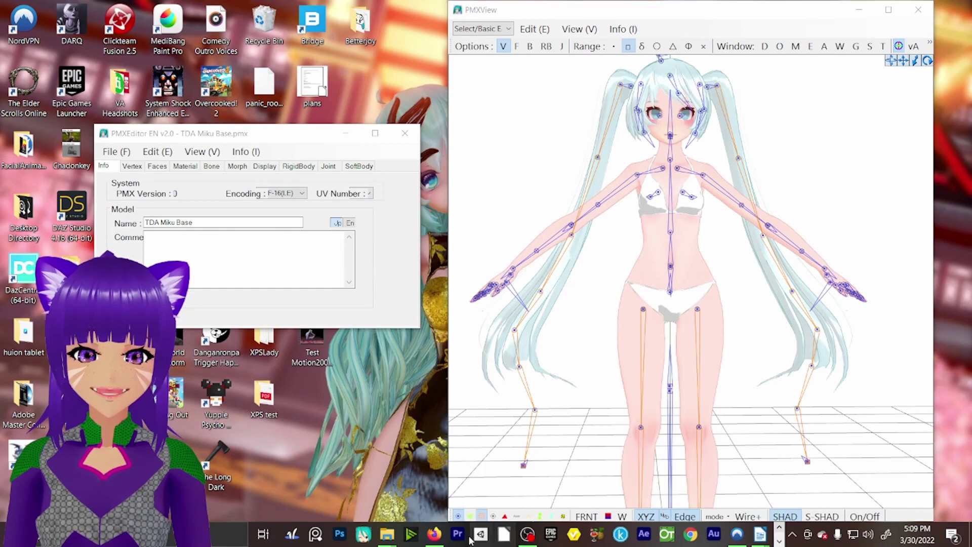
click(432, 537)
click(355, 32)
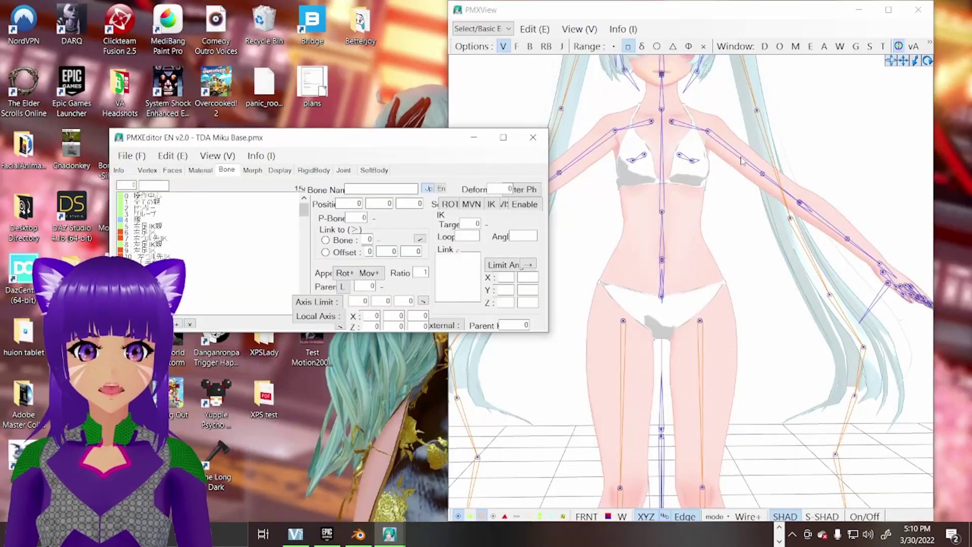
- Open the file TDA Miku Base.pmx from the TEST folder in PMXEditor
scroll(755, 211, up, 5)
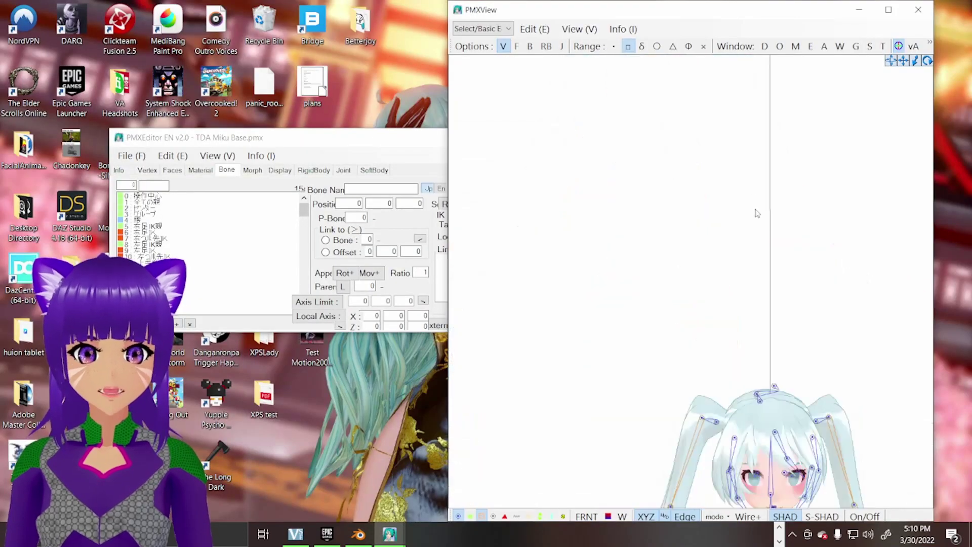
click(132, 156)
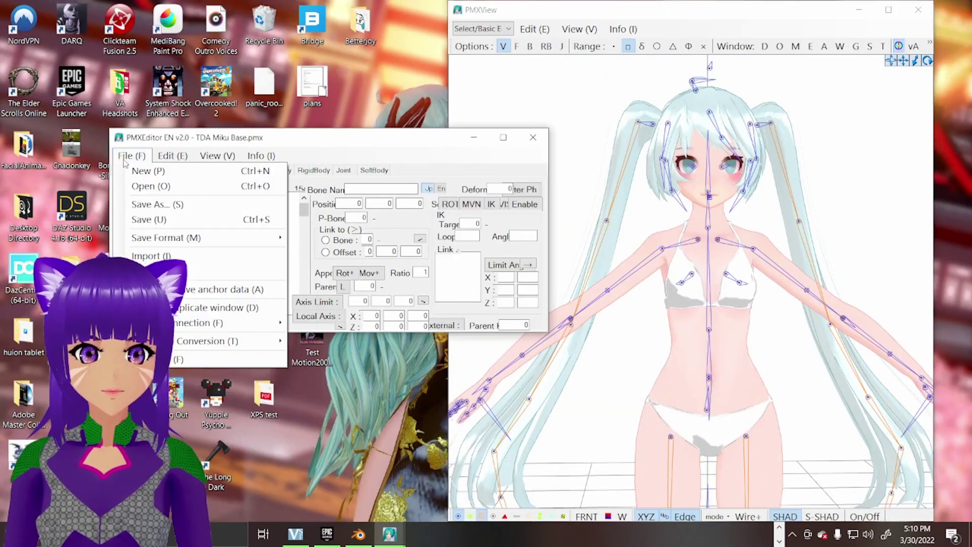
click(147, 186)
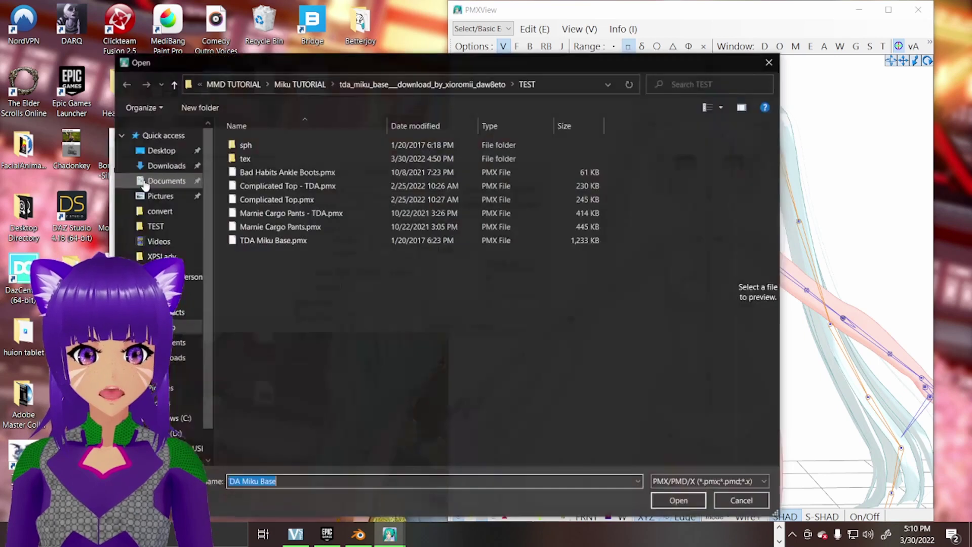
double_click(280, 241)
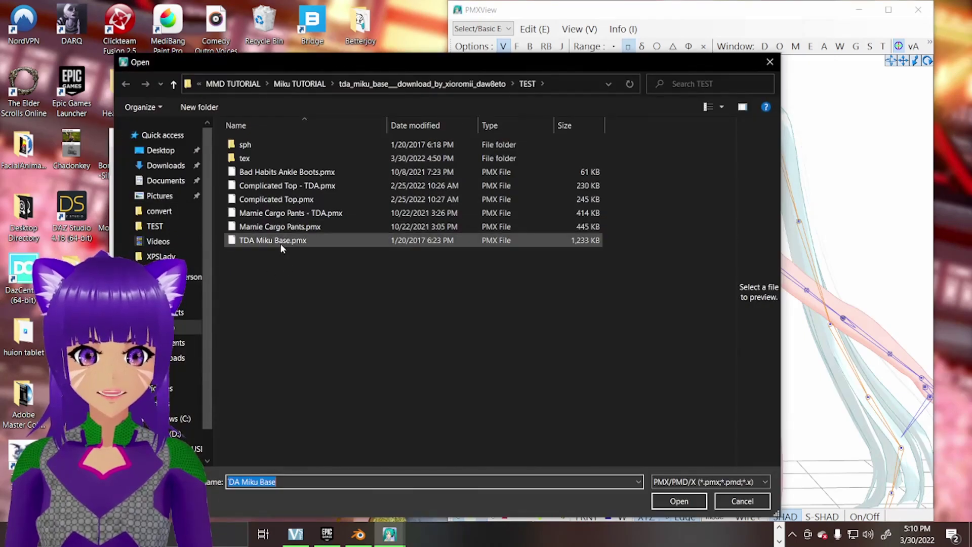
- Center the loaded Miku model in PMXView and move the PMXEditor window clear of the desktop's MMD TUTORIAL folder
scroll(726, 261, up, 5)
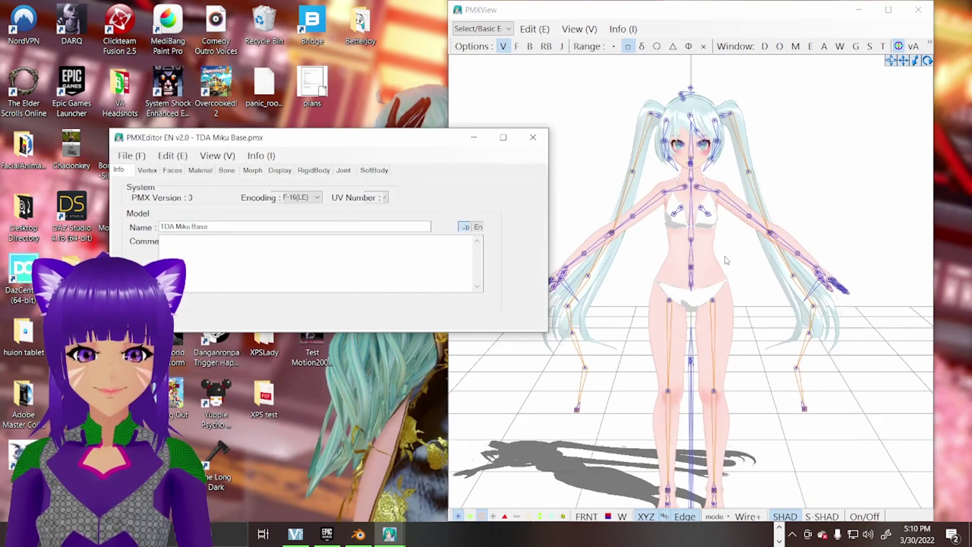
middle_drag(724, 256, 723, 260)
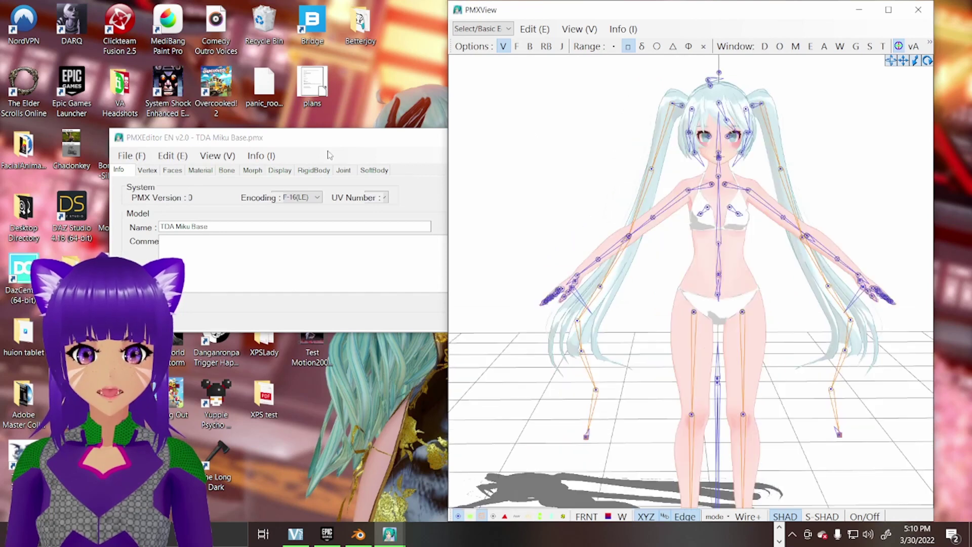
drag(331, 144, 595, 64)
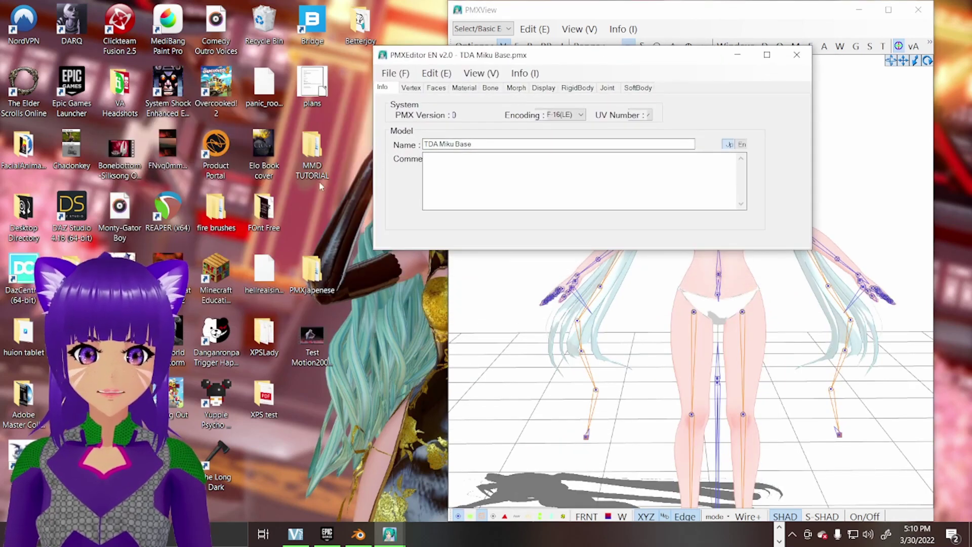
- Open the MMD TUTORIAL folder and browse through Miku TUTORIAL and the Miku base download to the Complicated Top clothing folder
double_click(316, 175)
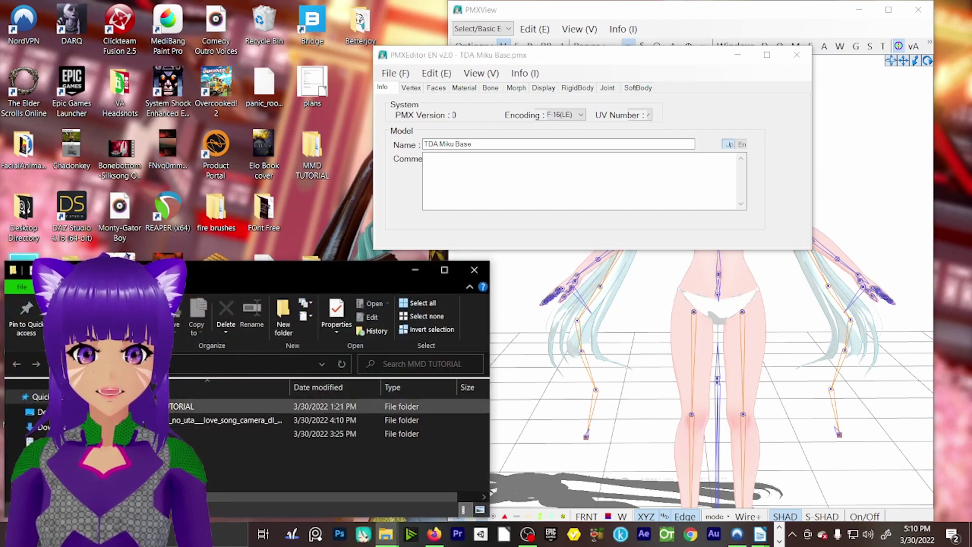
double_click(169, 411)
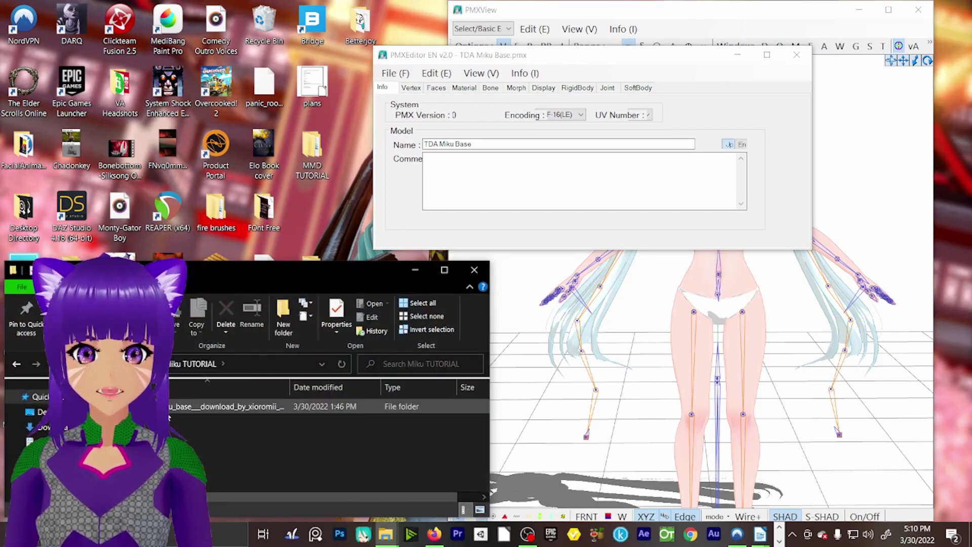
click(194, 412)
double_click(194, 410)
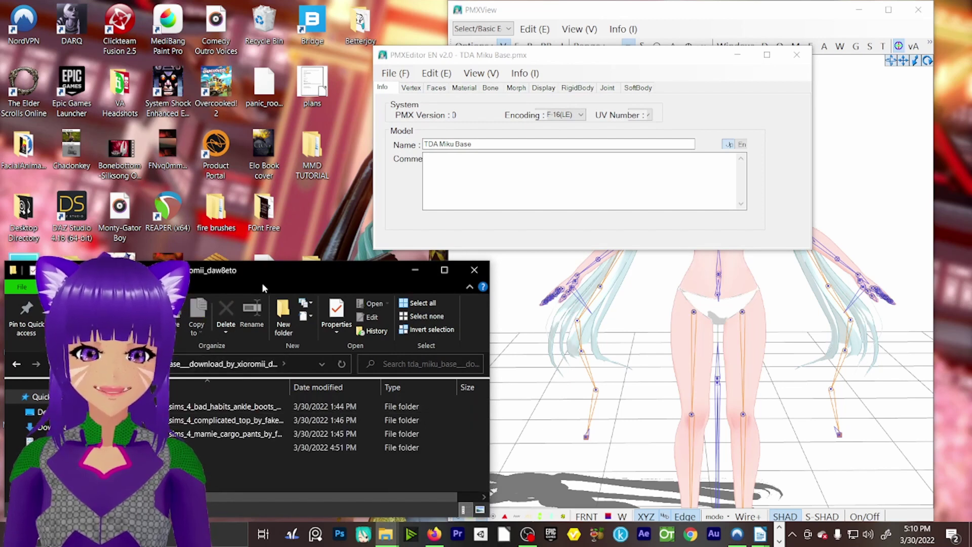
double_click(232, 420)
double_click(181, 410)
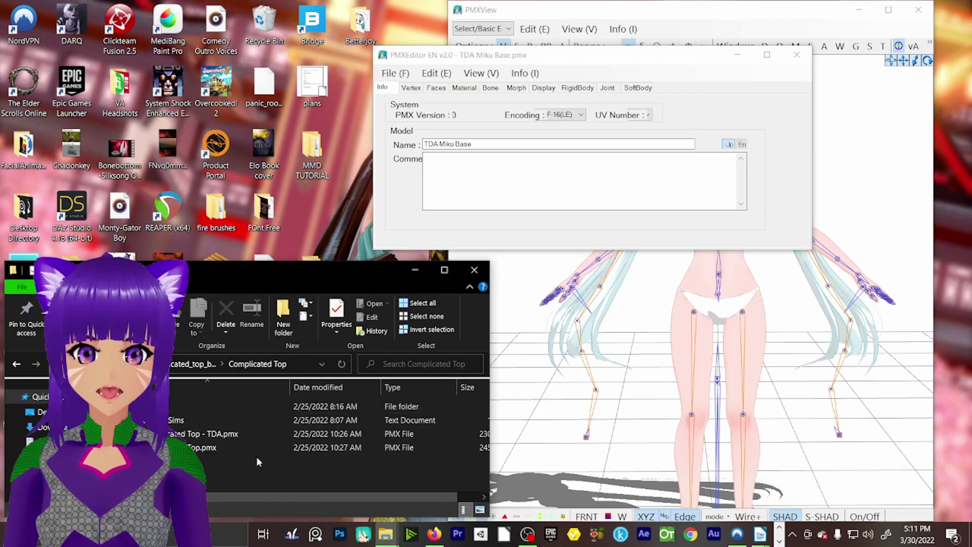
- Maximize the folder window, return to the Miku base download folder and open its TEST folder
click(190, 365)
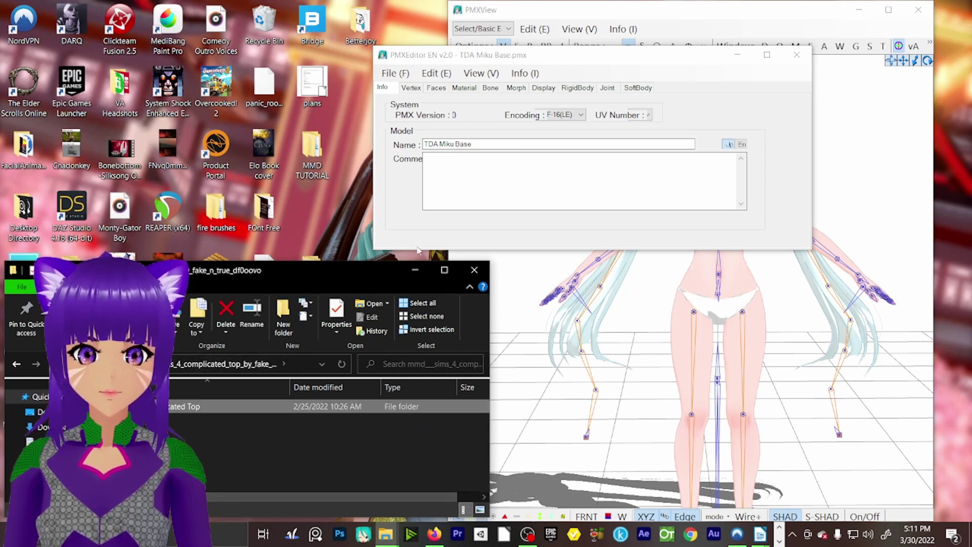
click(435, 271)
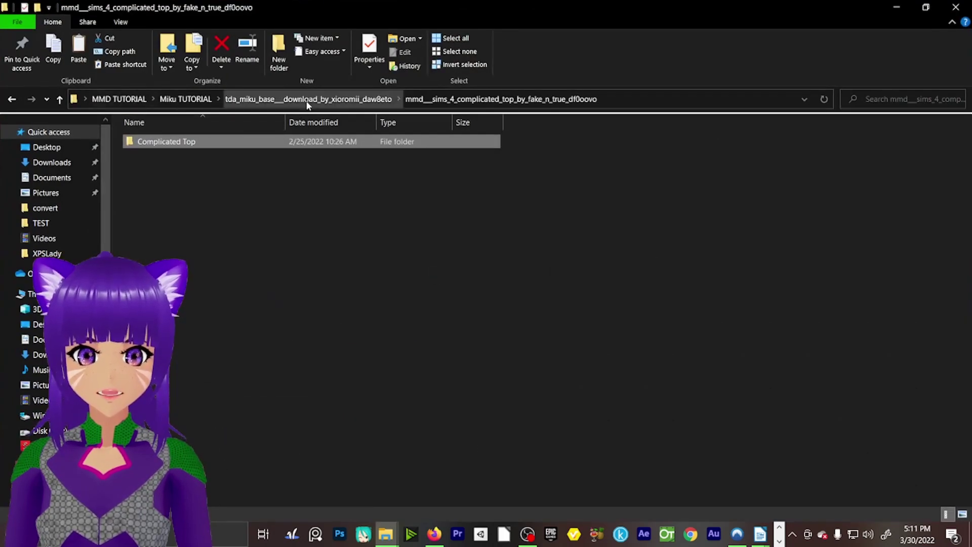
click(223, 101)
click(185, 99)
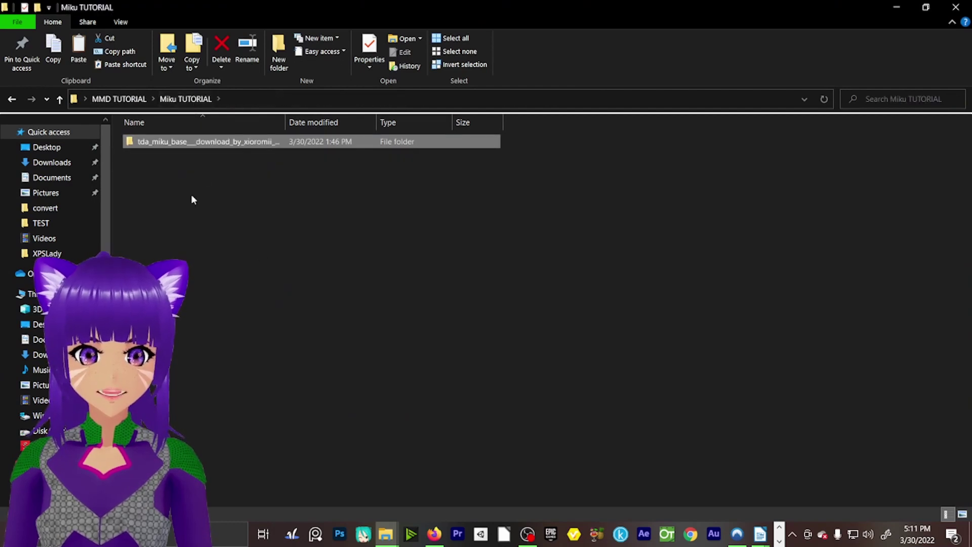
double_click(169, 144)
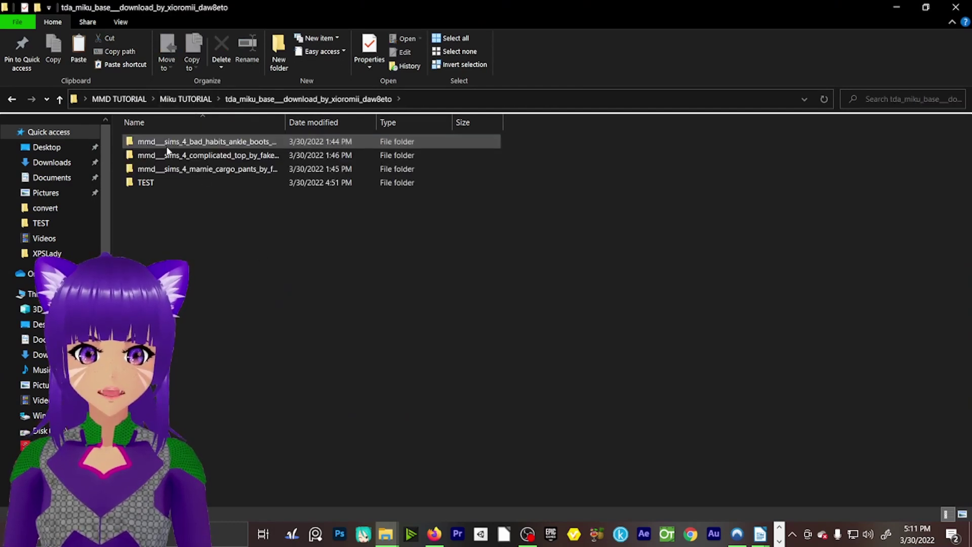
double_click(152, 180)
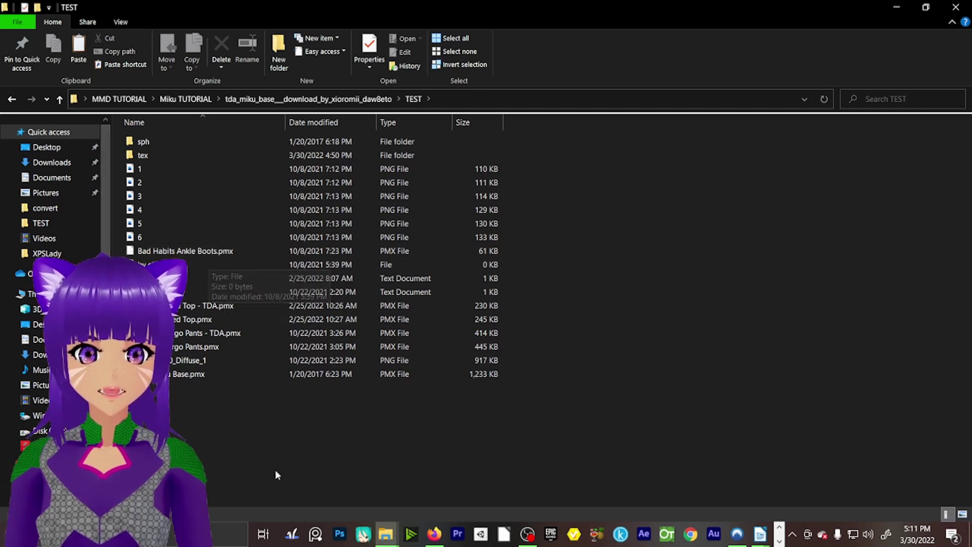
- Restore the TEST folder window to a smaller size and arrange it and the PMXEditor window beside the PMXView model
click(925, 7)
drag(354, 280, 384, 79)
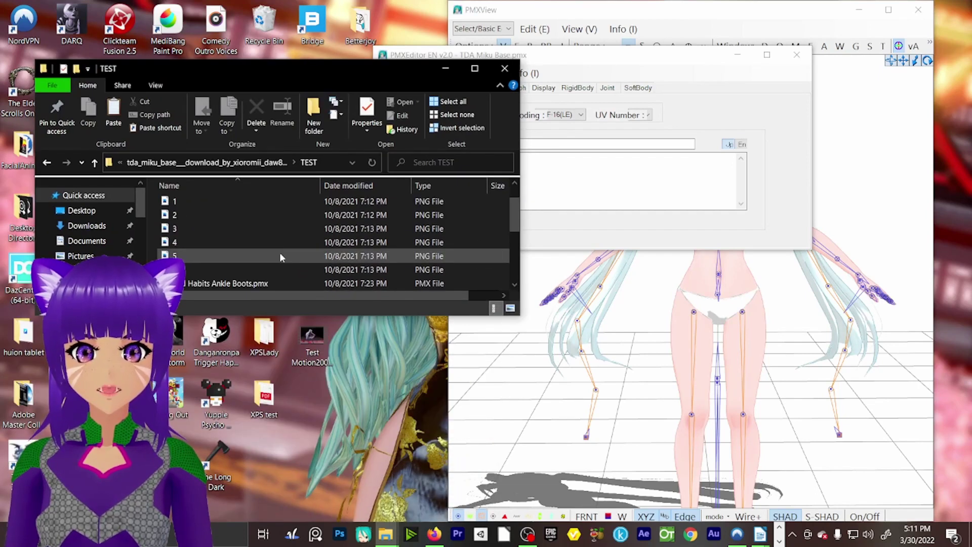
drag(650, 59, 658, 372)
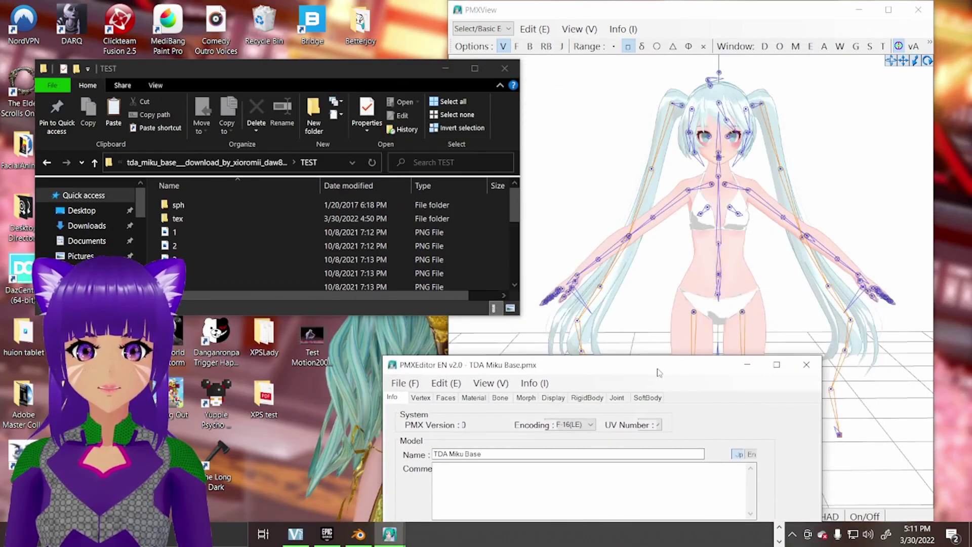
middle_drag(782, 206, 851, 93)
right_drag(851, 94, 724, 235)
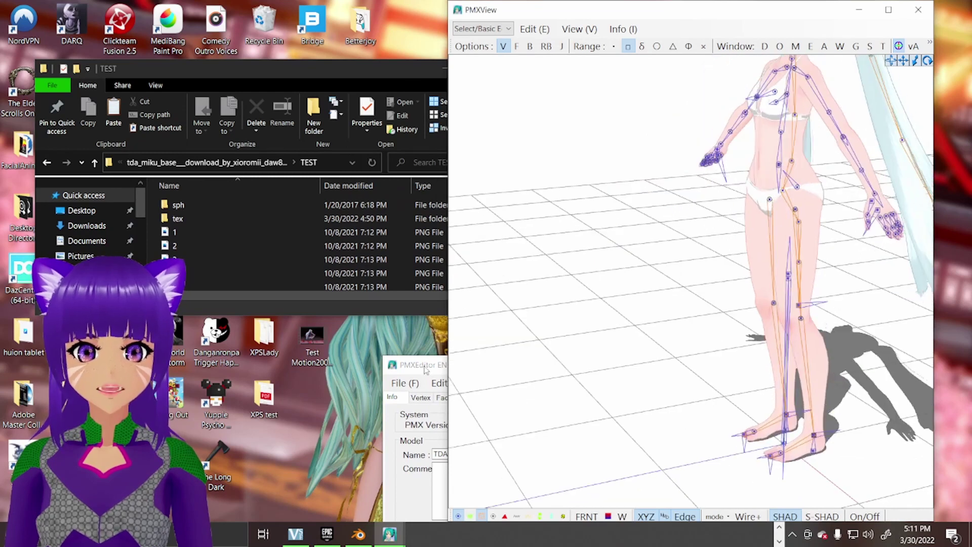
drag(426, 370, 338, 364)
- Examine the Miku base model and its bones in PMXView from the front and several angles
right_drag(697, 229, 744, 195)
middle_drag(743, 195, 718, 243)
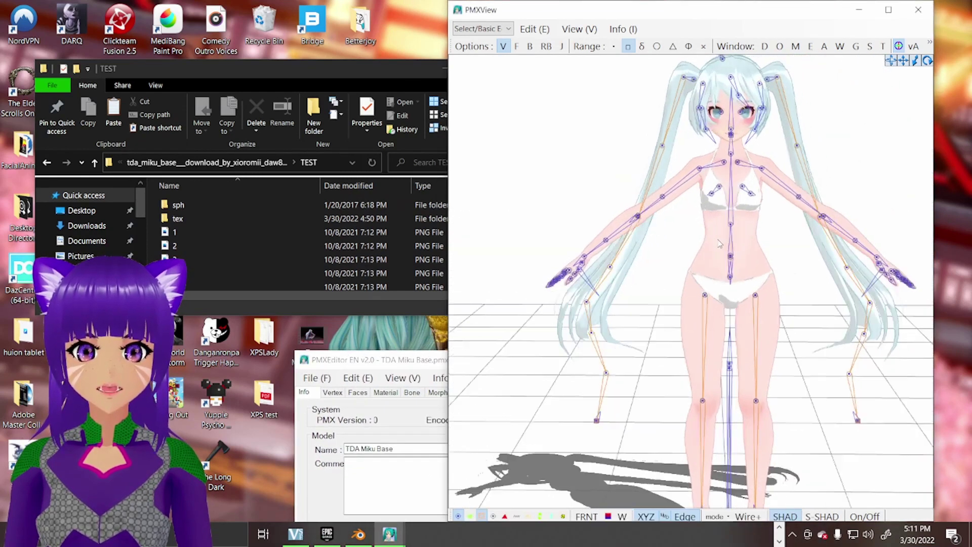
right_drag(720, 244, 679, 317)
scroll(707, 252, up, 2)
scroll(706, 253, down, 2)
scroll(693, 248, up, 3)
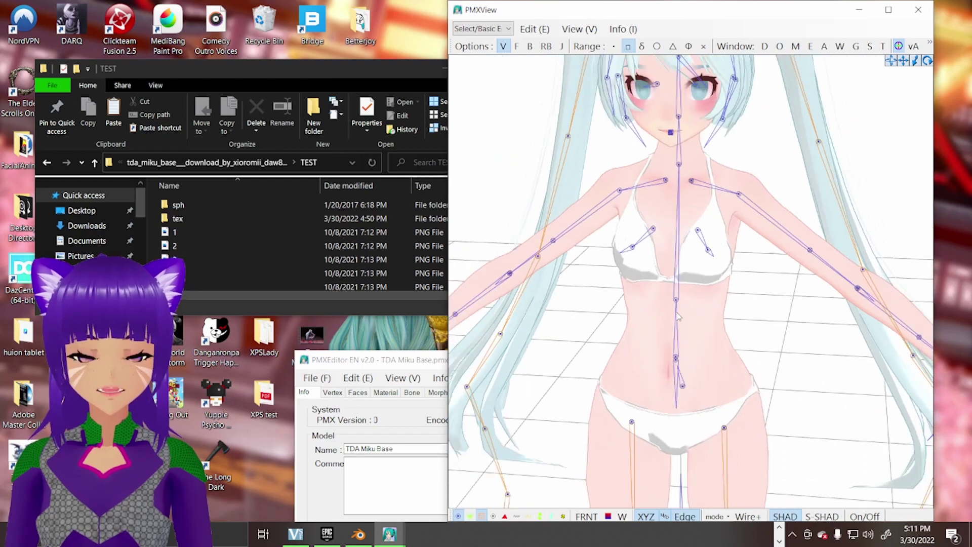
scroll(678, 317, down, 2)
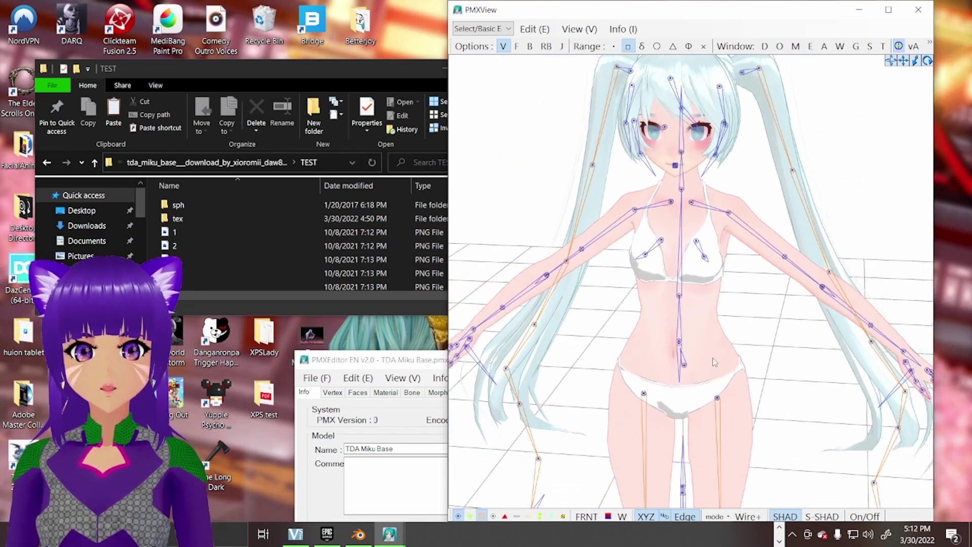
scroll(685, 239, down, 1)
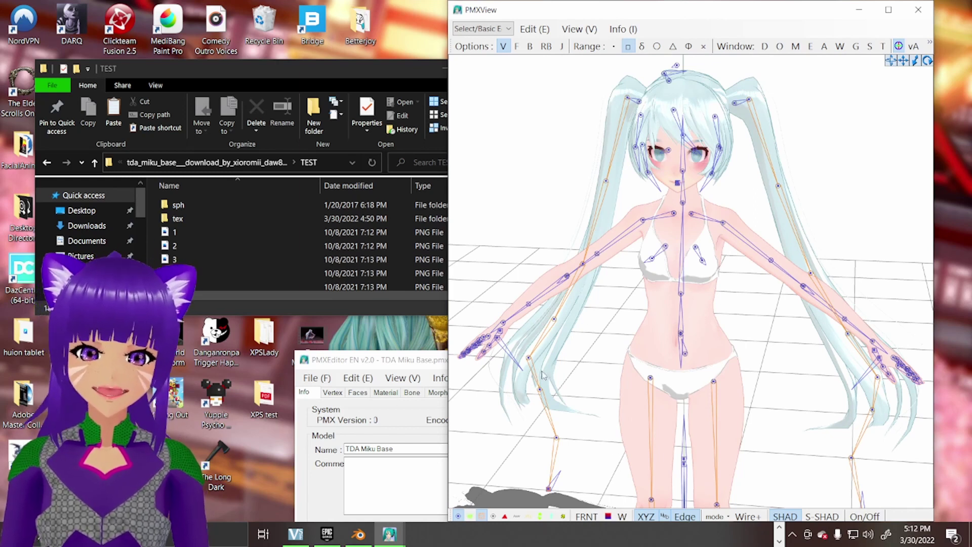
scroll(709, 281, up, 1)
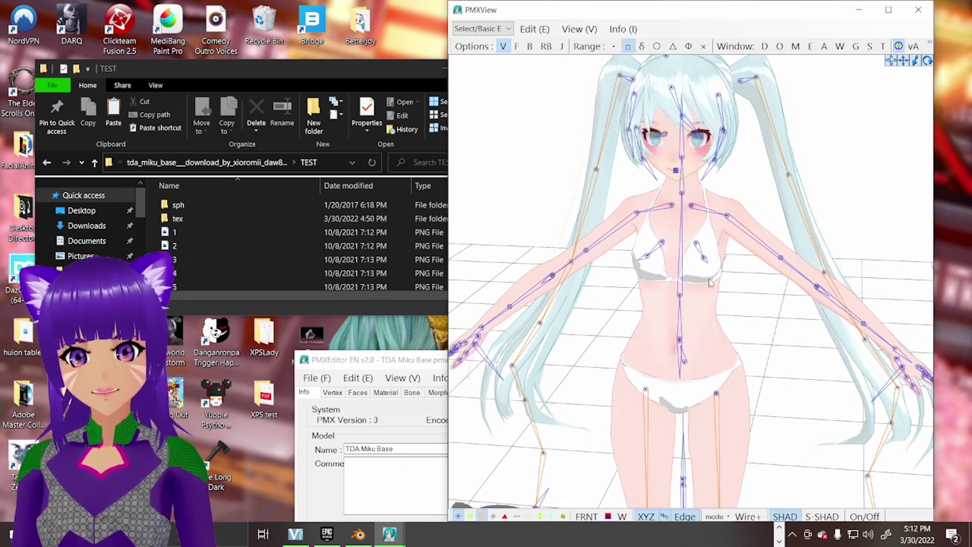
right_drag(708, 278, 631, 251)
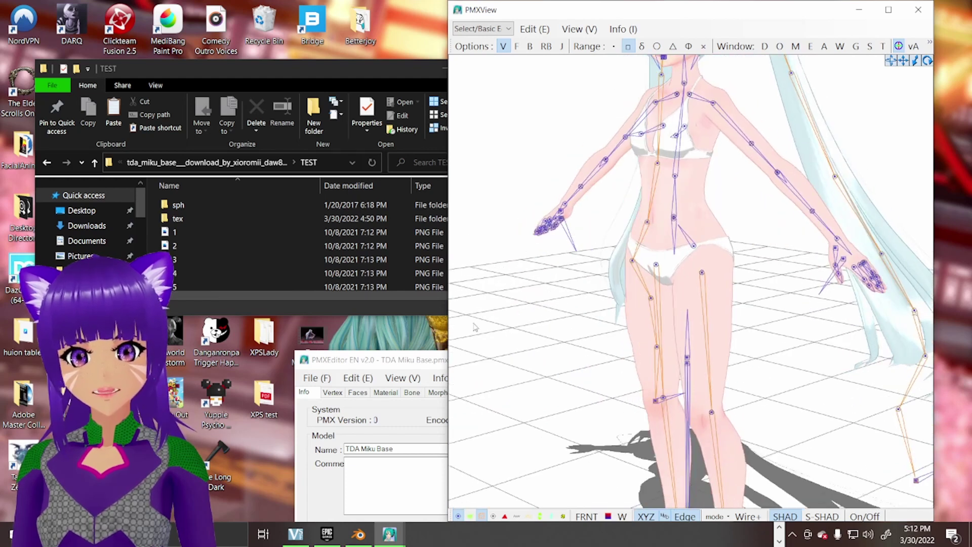
right_drag(688, 260, 686, 288)
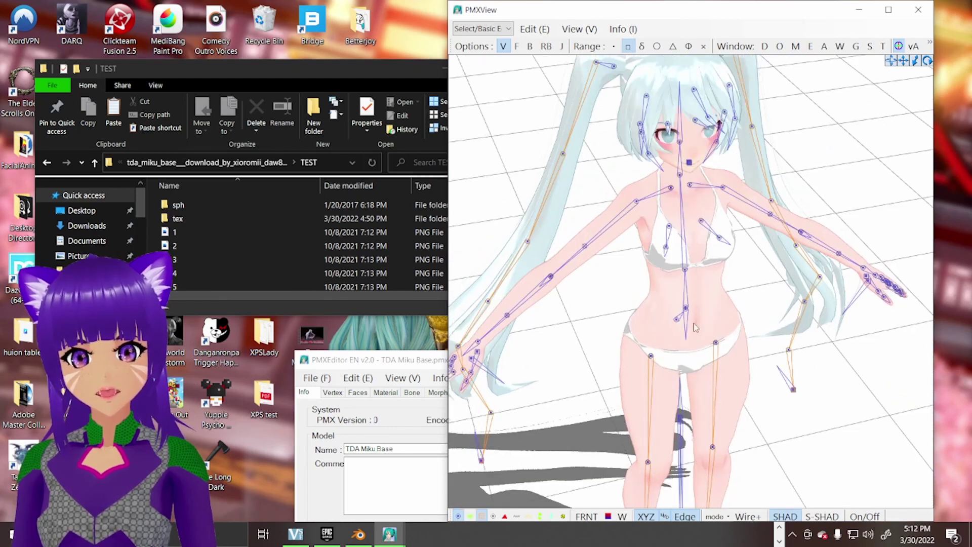
- Import Bad Habits Ankle Boots.pmx into the Miku model at size 1 with Merge Duplicate Named Bones enabled
drag(373, 366, 182, 350)
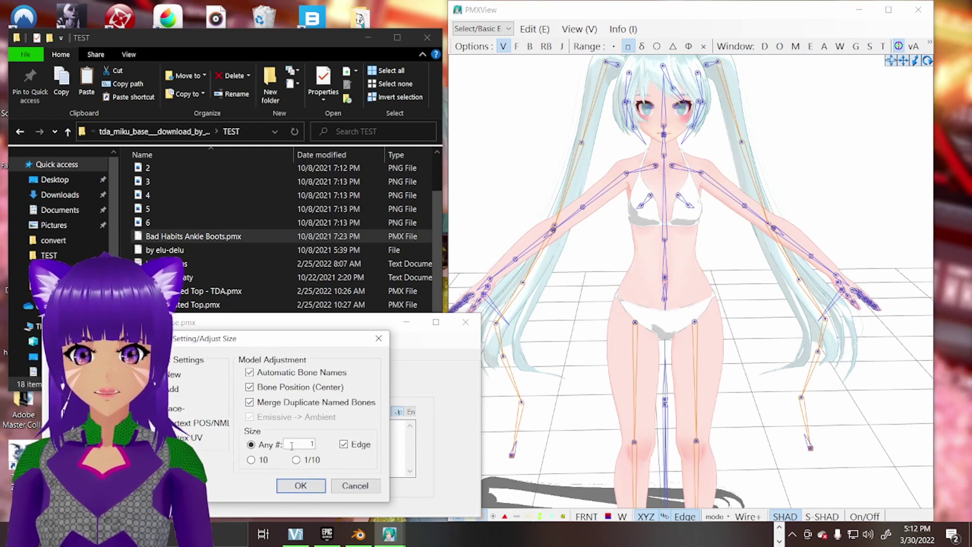
click(302, 486)
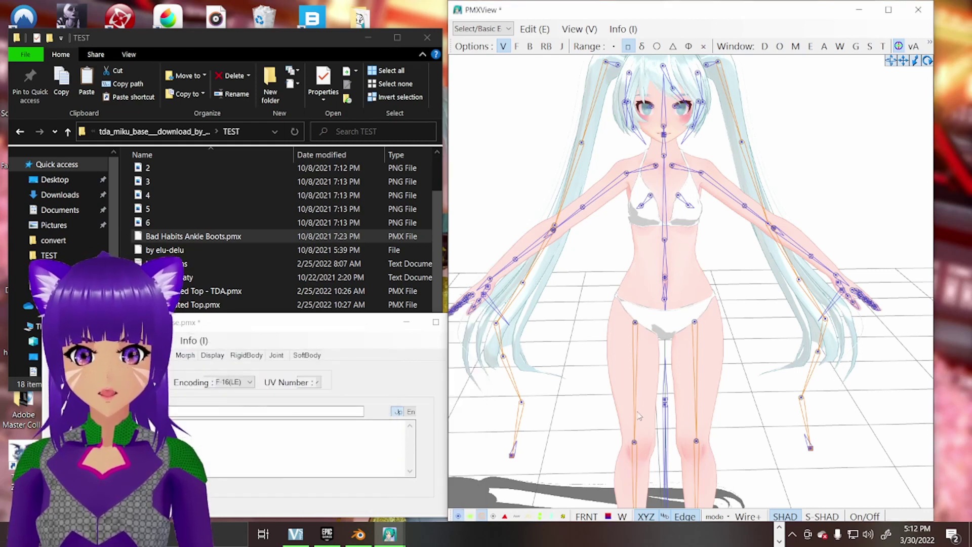
- Inspect the imported ankle boots around Miku's feet and heels from the back, side and front
scroll(714, 347, down, 2)
scroll(714, 346, up, 2)
middle_drag(714, 346, 693, 292)
scroll(692, 293, up, 2)
right_drag(609, 281, 559, 274)
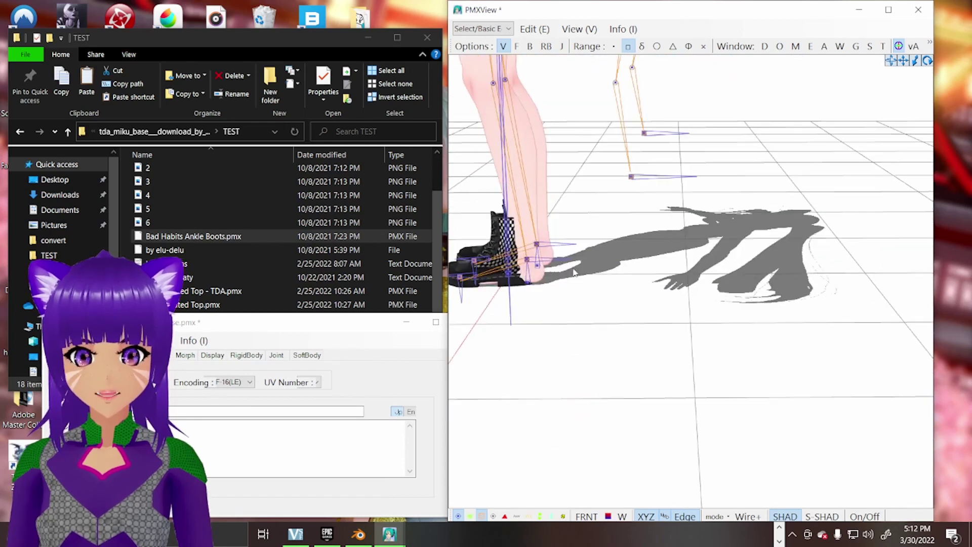
middle_drag(574, 272, 602, 266)
scroll(572, 281, up, 4)
mouse_move(565, 266)
right_down()
mouse_move(571, 316)
mouse_move(621, 290)
mouse_move(582, 261)
right_up()
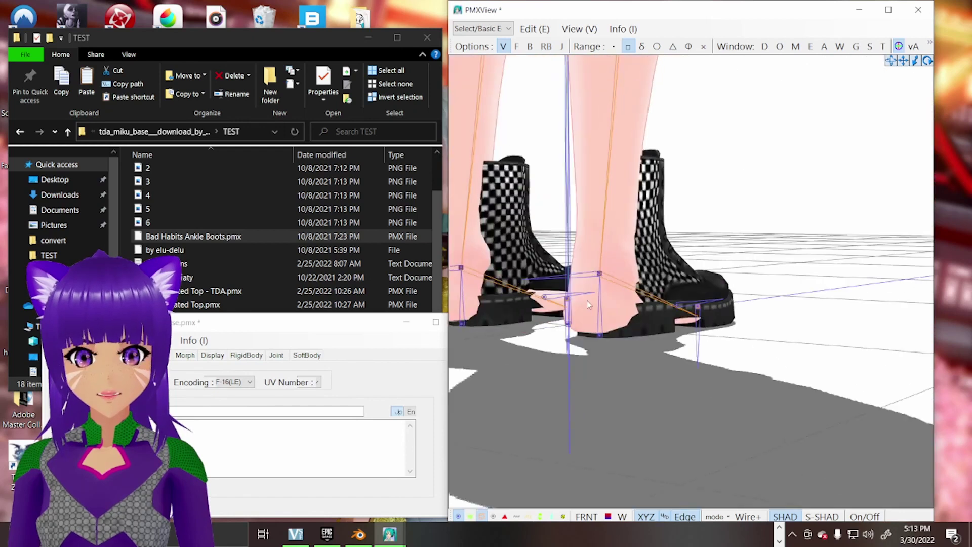
middle_drag(583, 261, 615, 316)
scroll(614, 316, down, 2)
right_drag(551, 320, 601, 283)
middle_drag(601, 282, 600, 272)
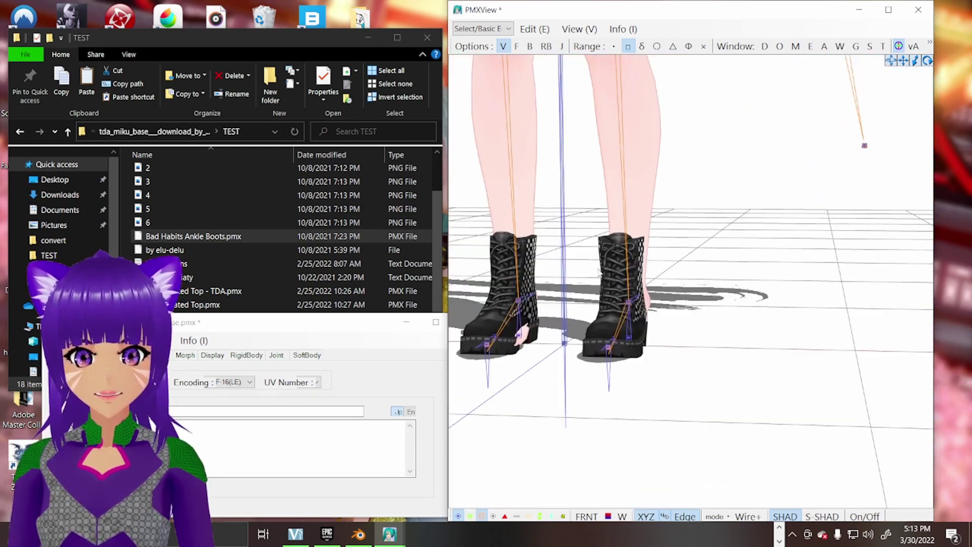
right_drag(604, 262, 609, 276)
scroll(618, 286, down, 1)
middle_drag(609, 276, 562, 349)
scroll(617, 286, down, 2)
- Import Marnie Cargo Pants - TDA.pmx into the Miku model at size 1 with Merge Duplicate Named Bones enabled
click(269, 46)
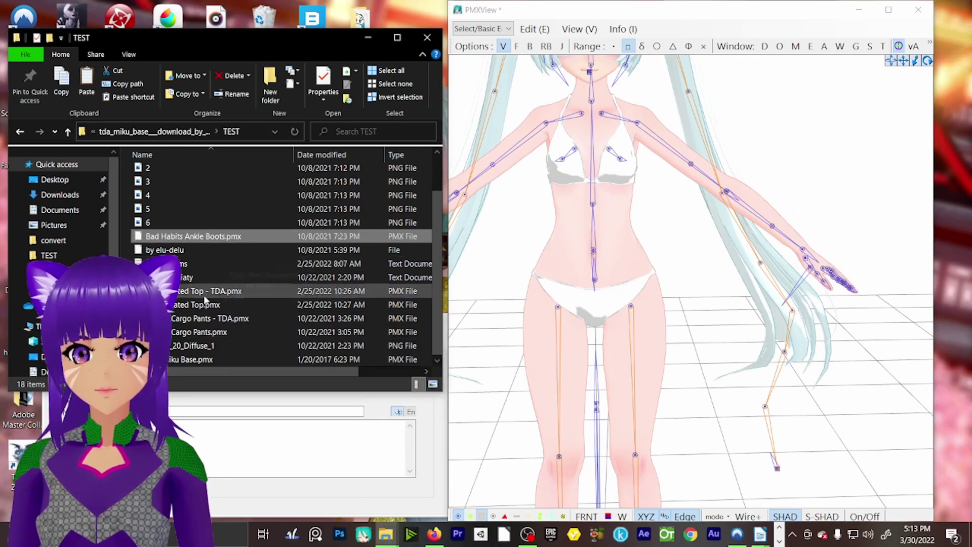
click(189, 319)
drag(189, 324, 614, 288)
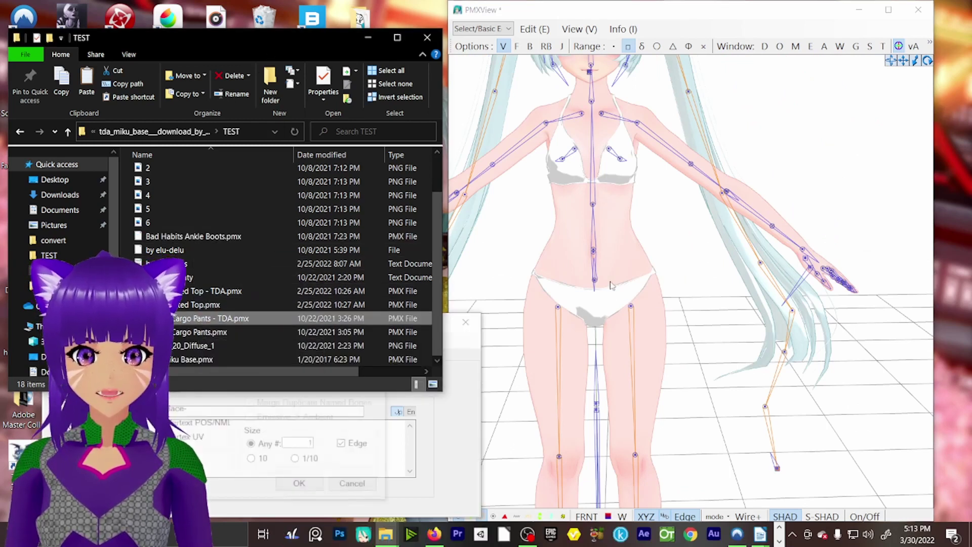
click(192, 419)
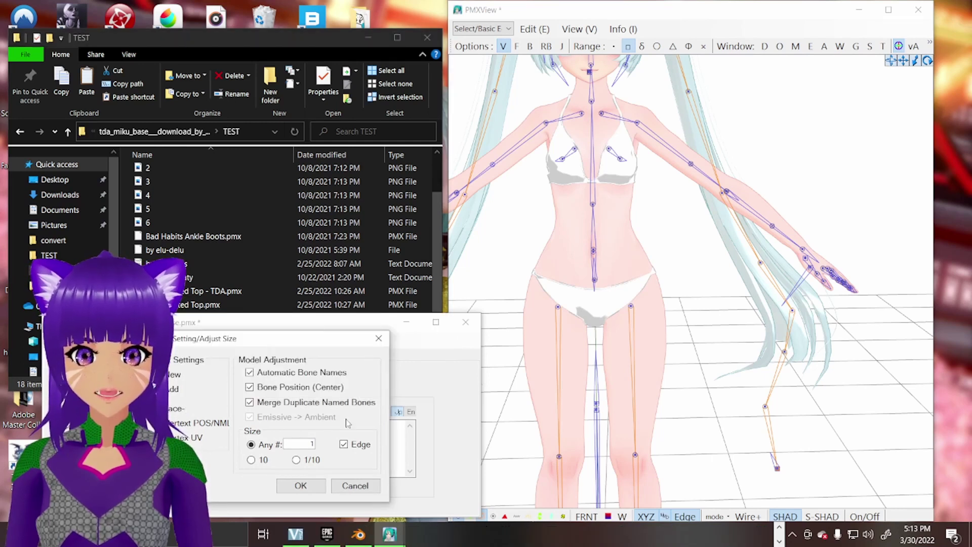
click(301, 486)
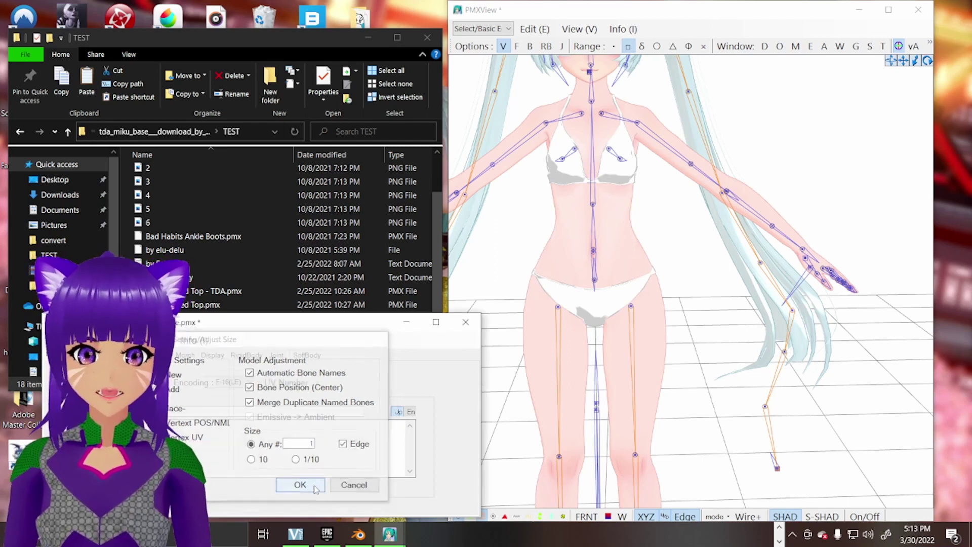
- Inspect how the imported cargo pants sit on Miku's body and bring the TEST folder window forward
middle_drag(575, 310, 647, 281)
scroll(643, 265, down, 2)
scroll(643, 265, up, 2)
scroll(647, 281, up, 2)
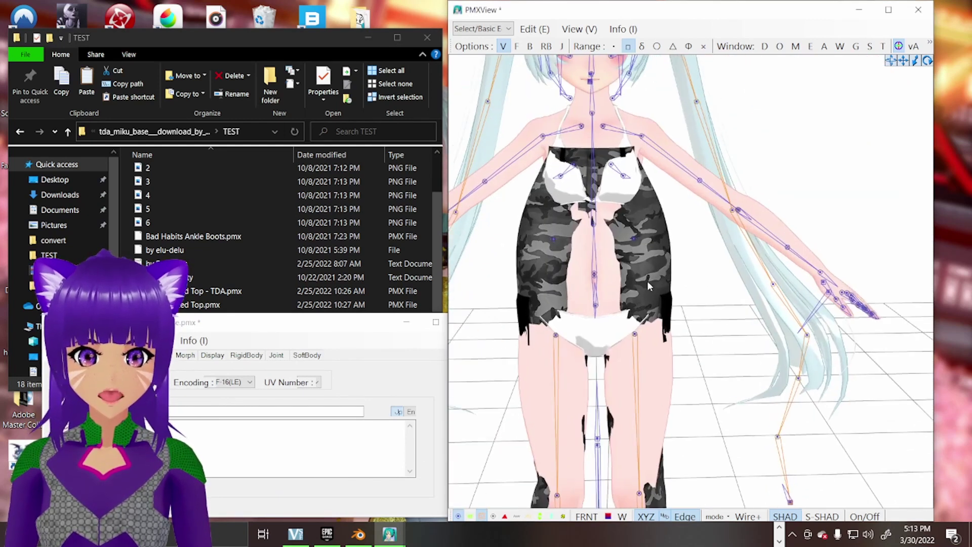
right_drag(647, 281, 626, 278)
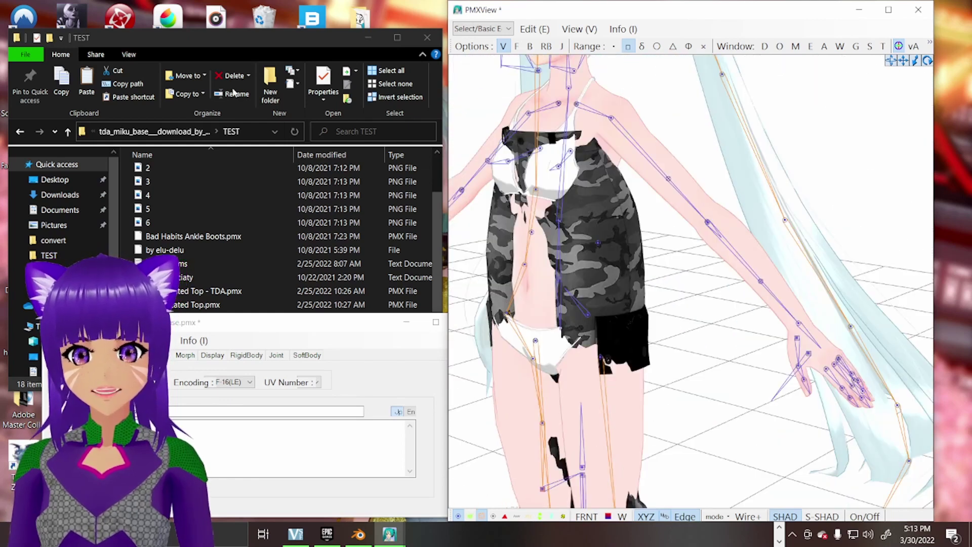
click(248, 41)
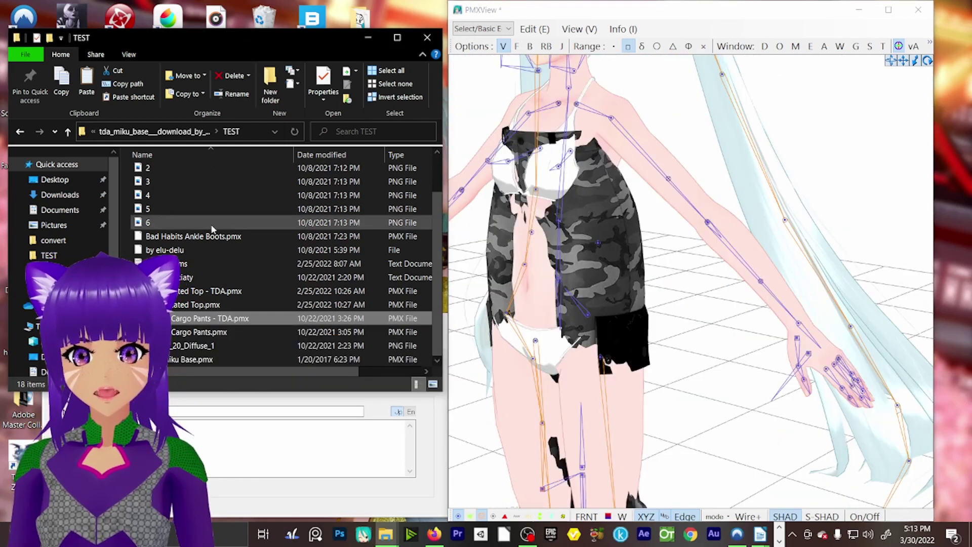
scroll(587, 255, down, 2)
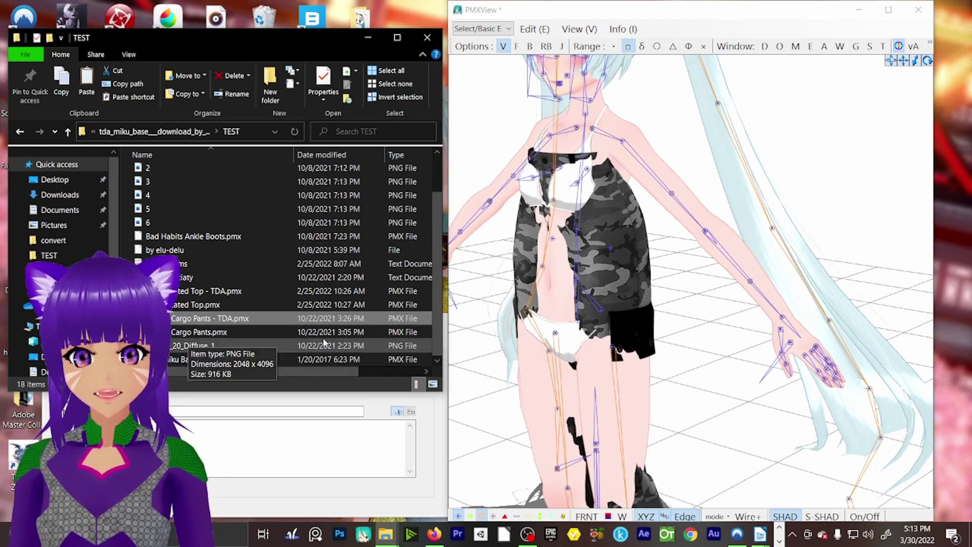
- Import Complicated Top - TDA.pmx into the Miku model at size 1 with Merge Duplicate Named Bones enabled
middle_drag(562, 324, 547, 223)
right_drag(546, 222, 582, 207)
middle_drag(583, 208, 610, 258)
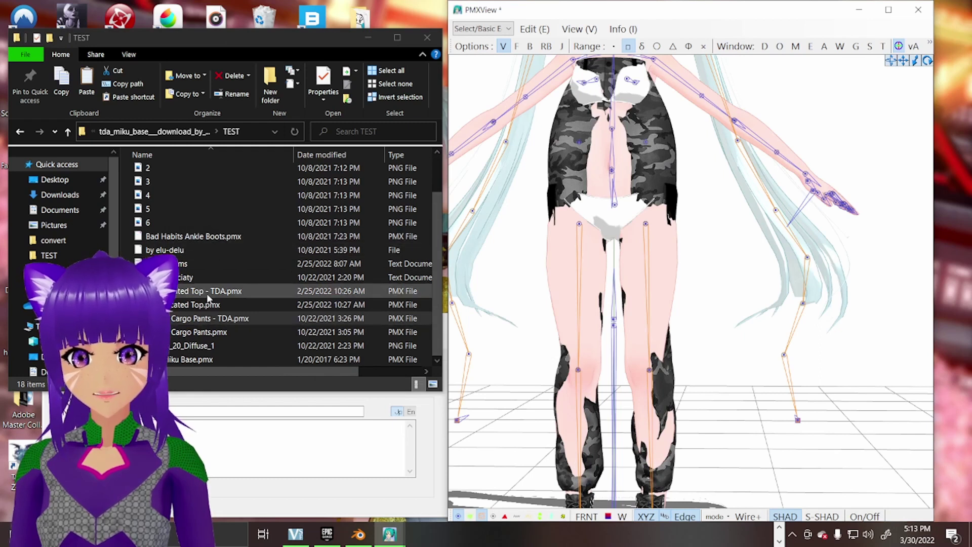
drag(213, 290, 663, 215)
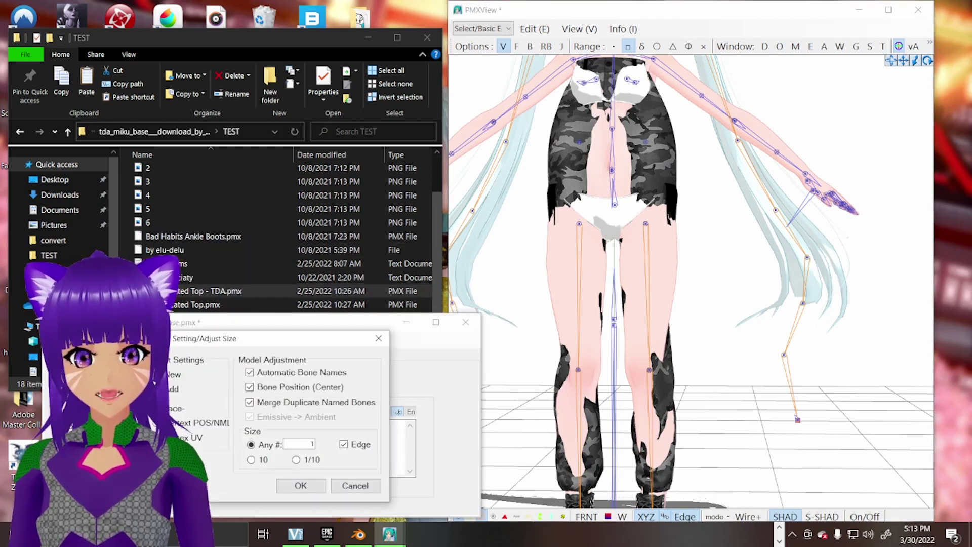
click(301, 486)
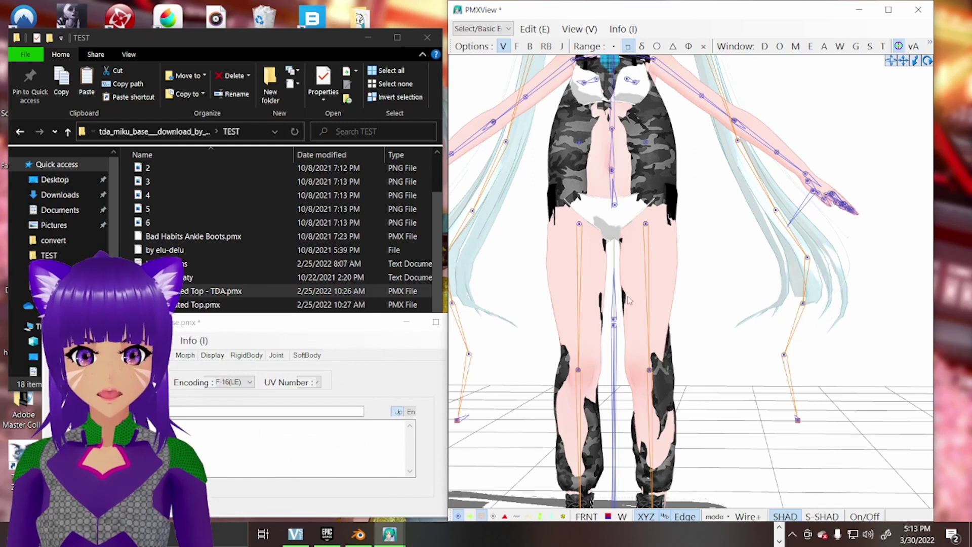
scroll(735, 307, down, 1)
middle_drag(735, 307, 727, 320)
mouse_move(727, 320)
right_down()
mouse_move(681, 309)
mouse_move(740, 305)
right_up()
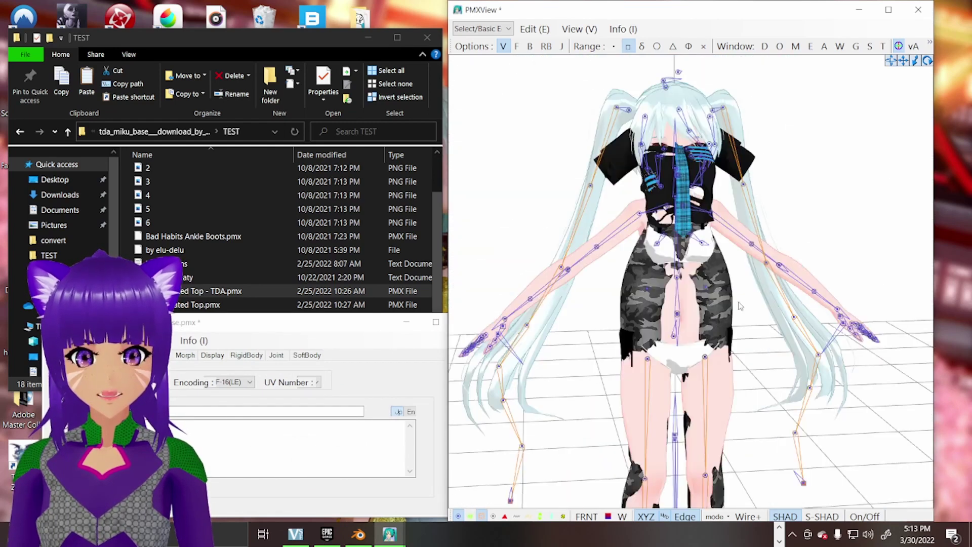
middle_drag(739, 305, 732, 319)
- Display the model's rigid bodies and examine them around the head, hair and imported top from several angles
click(547, 46)
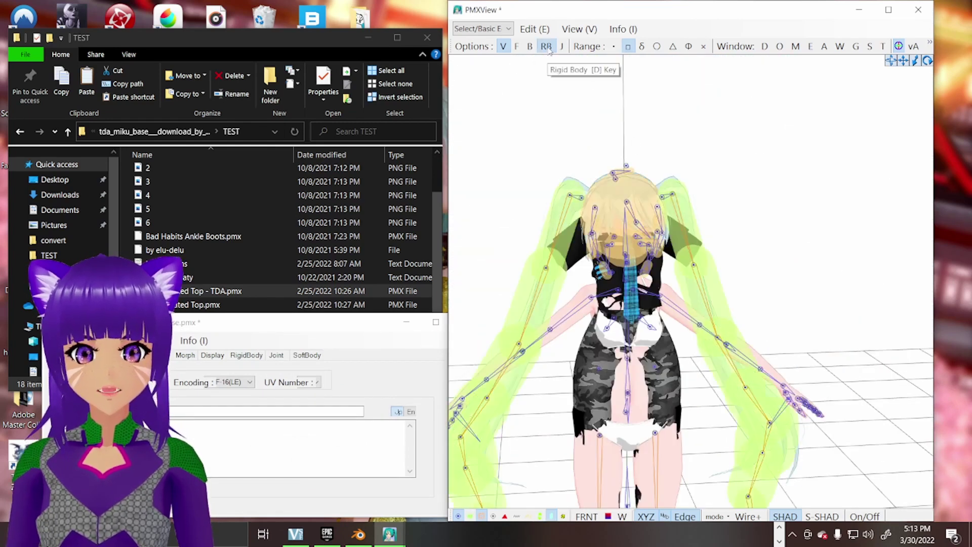
right_drag(674, 320, 622, 249)
right_drag(643, 309, 641, 118)
right_drag(718, 185, 728, 243)
right_drag(629, 298, 626, 288)
middle_drag(626, 289, 678, 431)
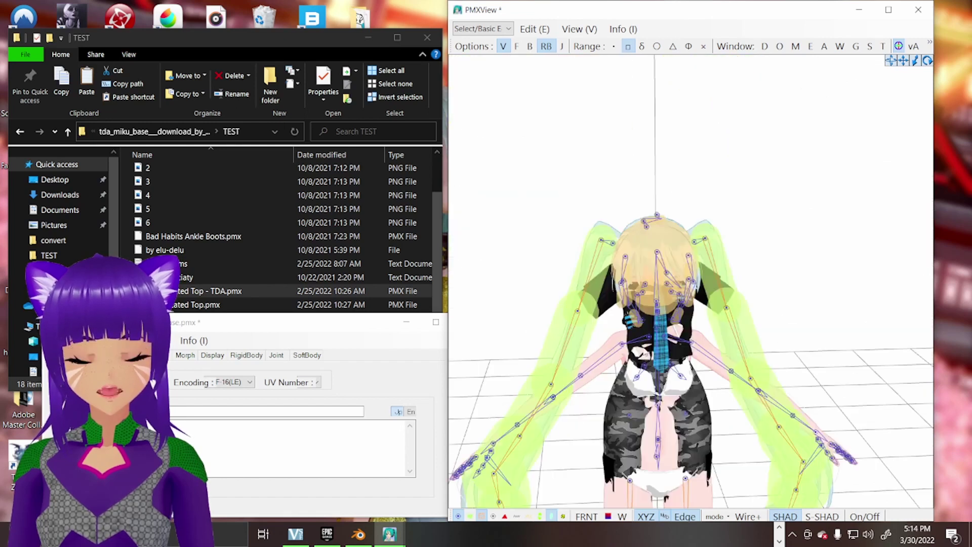
right_drag(678, 430, 692, 384)
right_drag(634, 425, 671, 304)
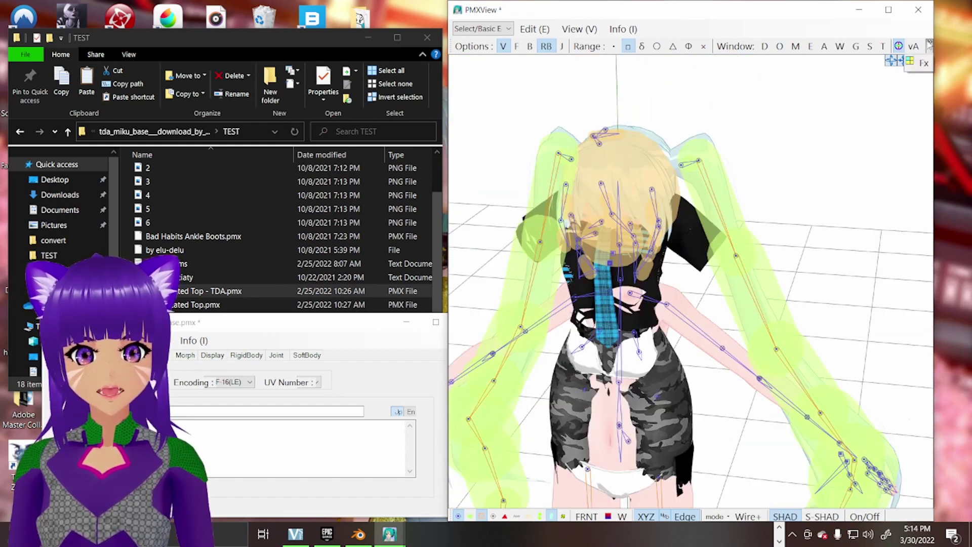
- Open the Transform View, zoom in on the torso and select the left shoulder bone to check the top's rigging
click(882, 47)
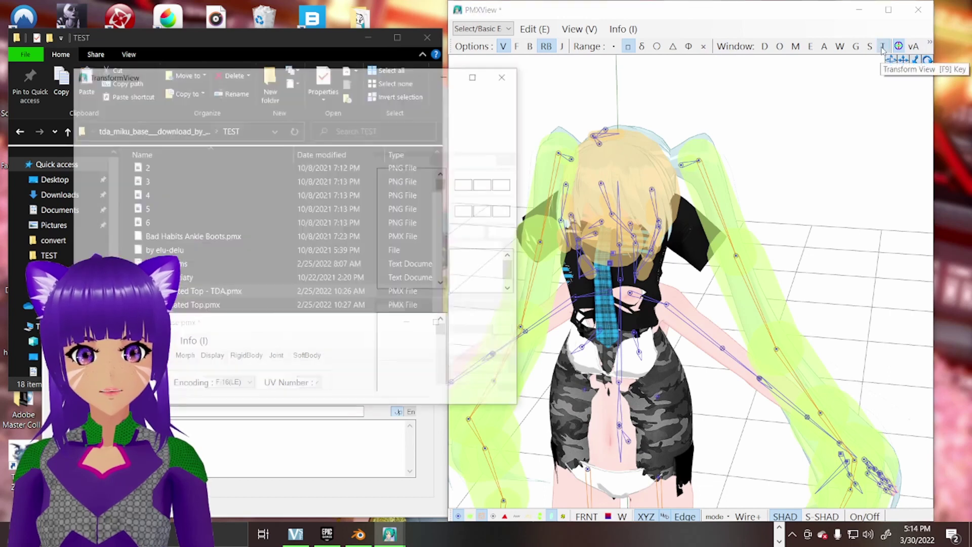
scroll(244, 269, up, 8)
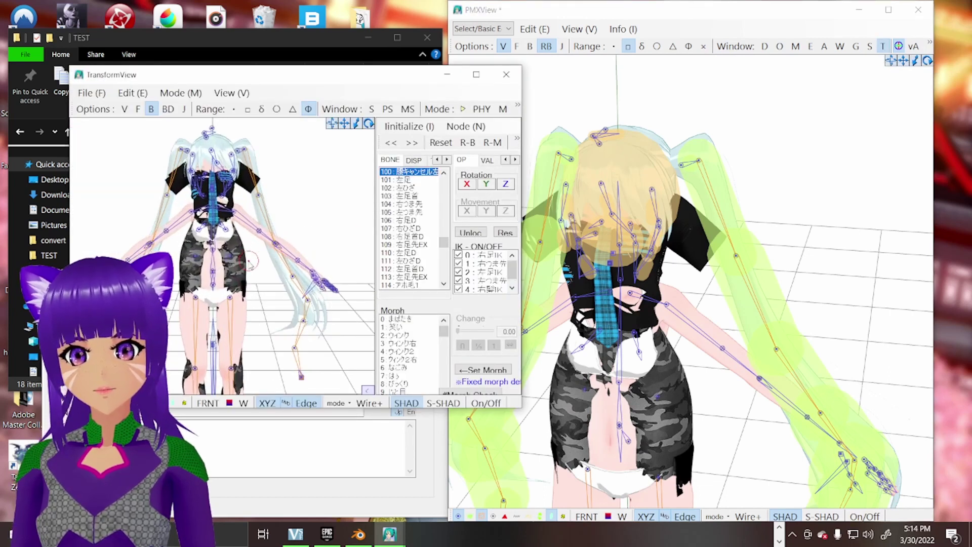
click(251, 238)
click(252, 208)
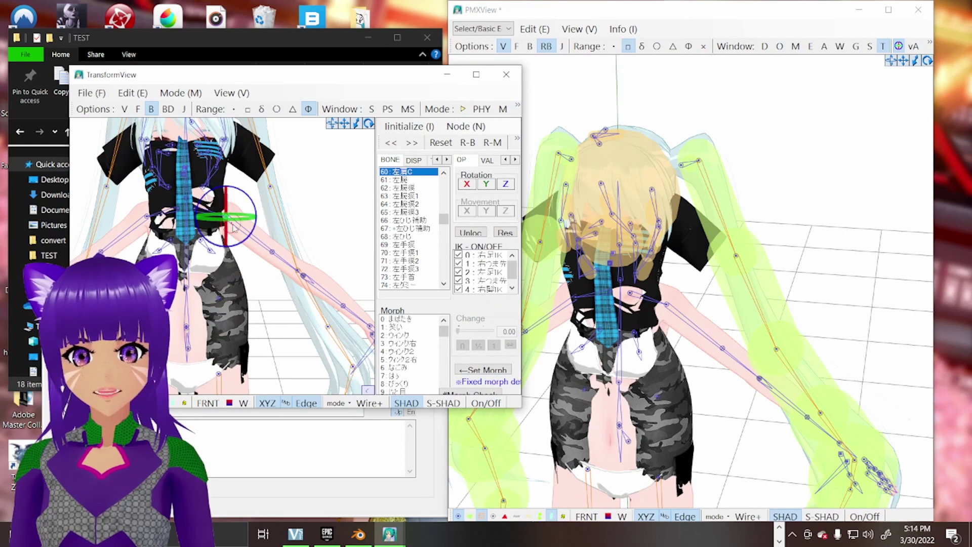
mouse_move(254, 208)
mouse_down()
mouse_move(255, 189)
mouse_move(255, 217)
mouse_move(253, 206)
mouse_up()
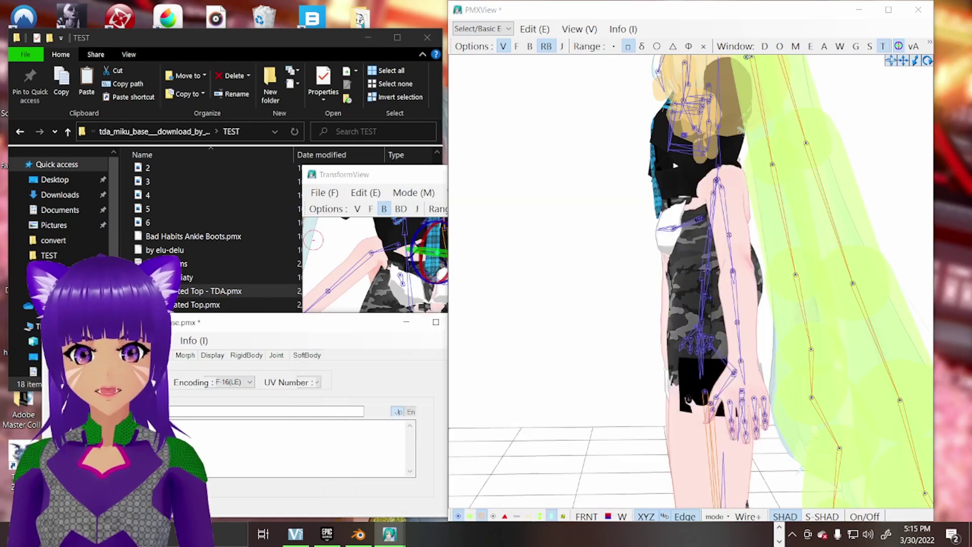
- Save the combined model under the new file name TEST1 in the TEST folder
click(65, 340)
click(240, 434)
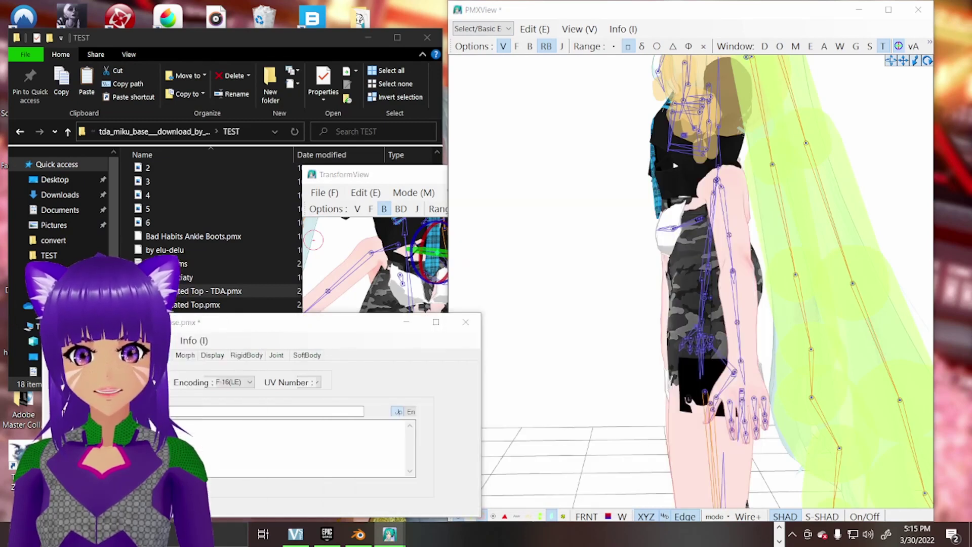
click(424, 457)
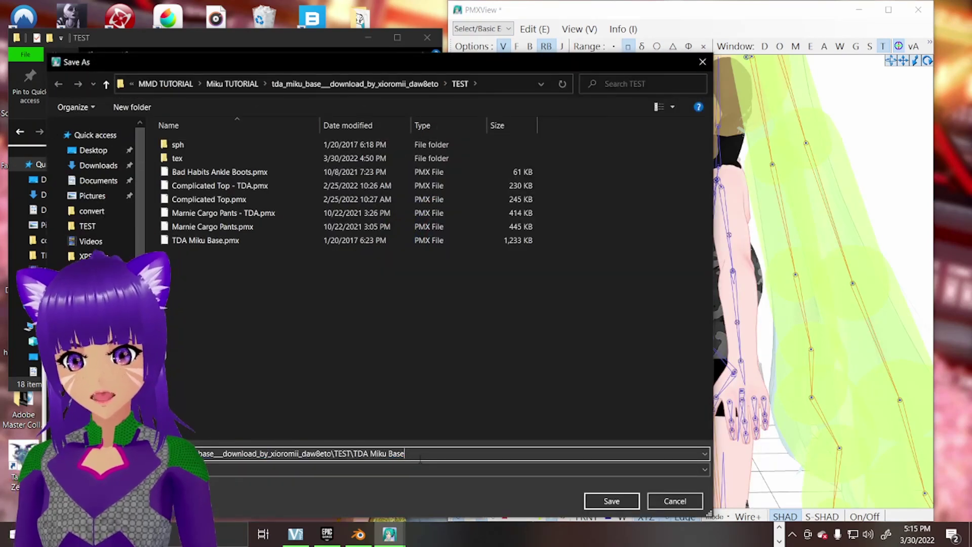
key(BackSpace)
key(BackSpace)
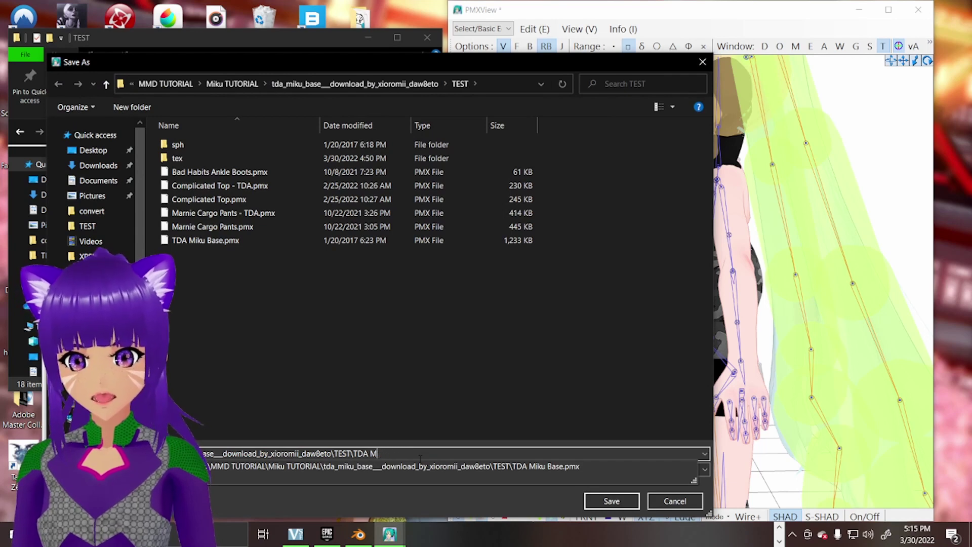
key(BackSpace)
key(BackSpace)
text(EST1)
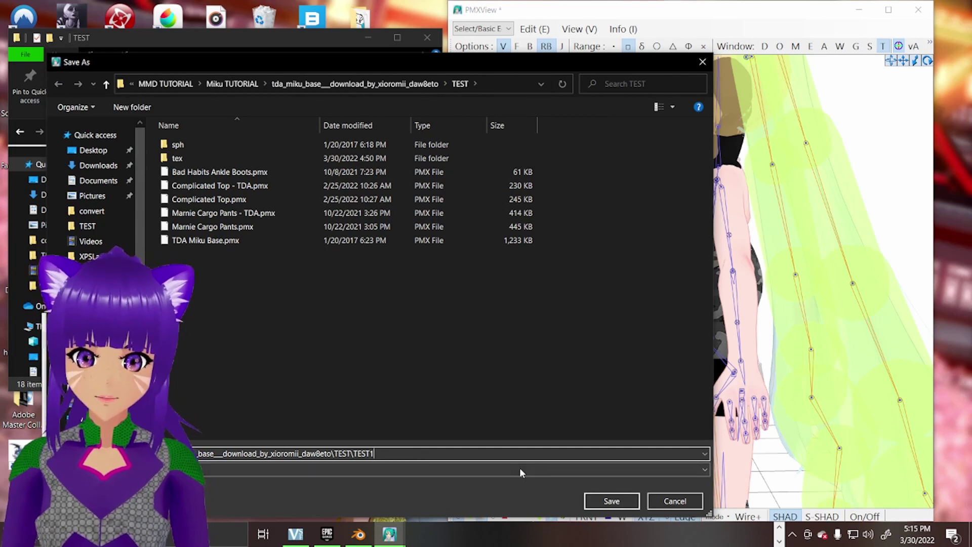
click(612, 501)
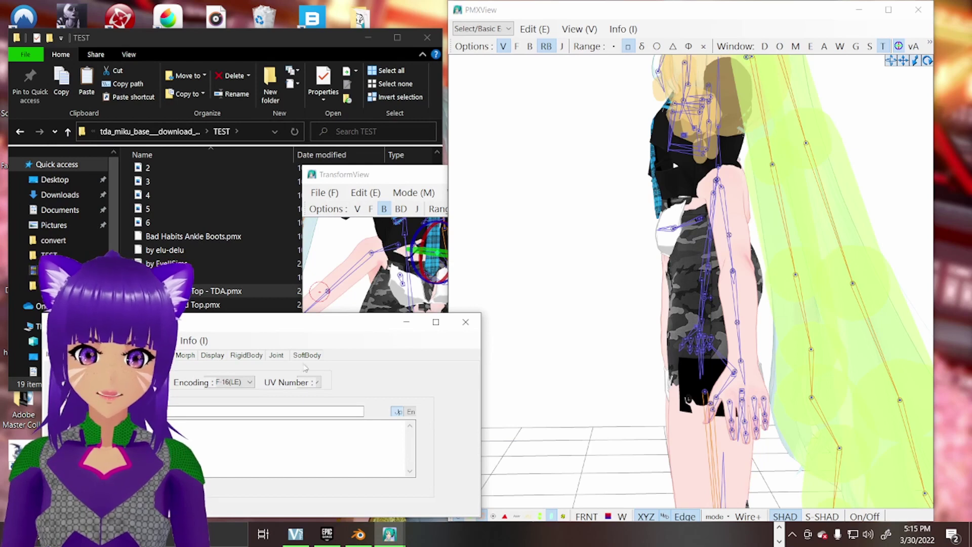
right_drag(601, 219, 652, 243)
right_drag(658, 299, 671, 241)
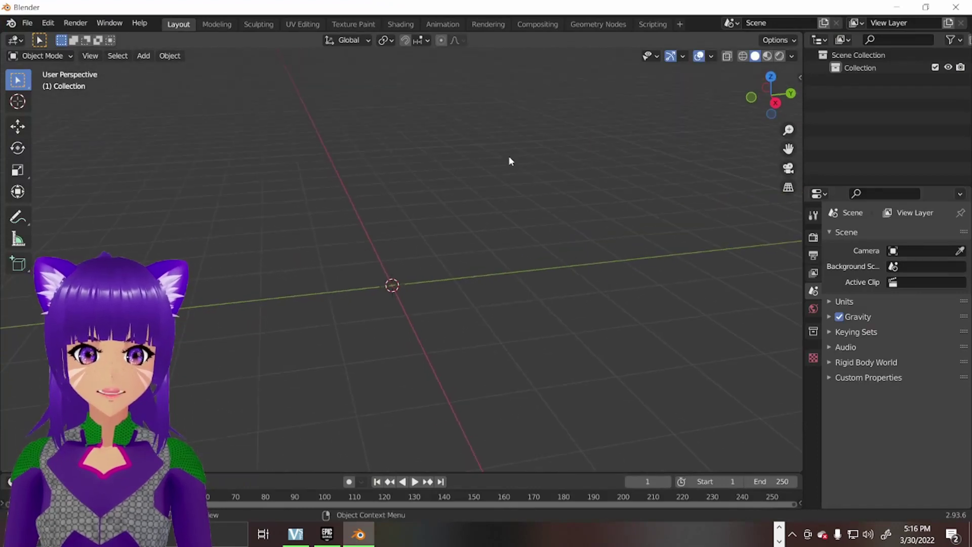
- Switch to Blender and bring up the MMD model tools beside the empty viewport
drag(793, 152, 804, 205)
scroll(474, 252, up, 5)
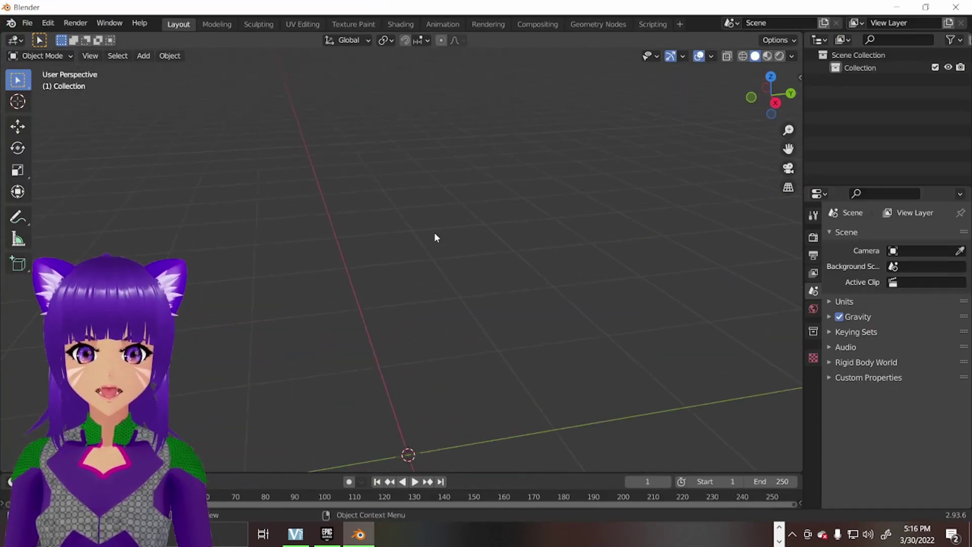
middle_drag(435, 233, 490, 247)
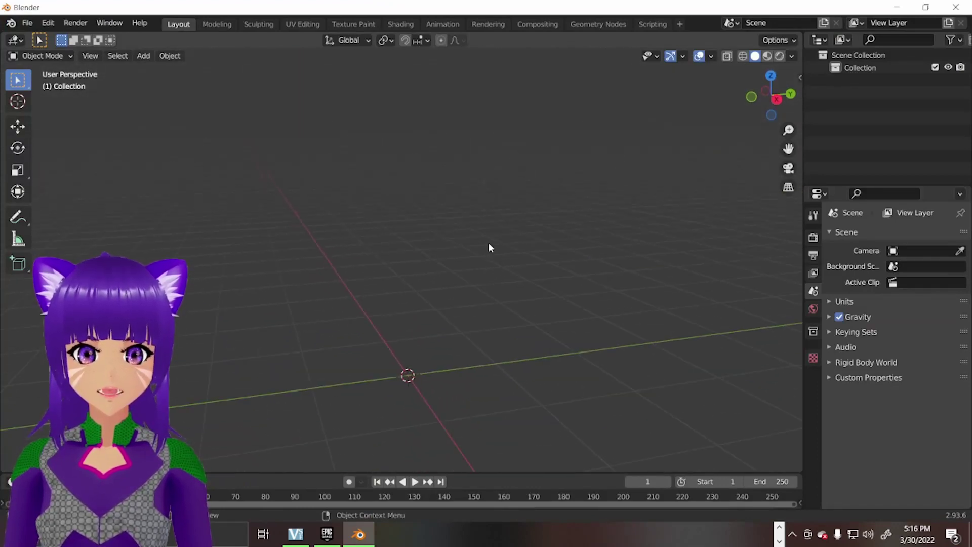
click(801, 78)
click(796, 134)
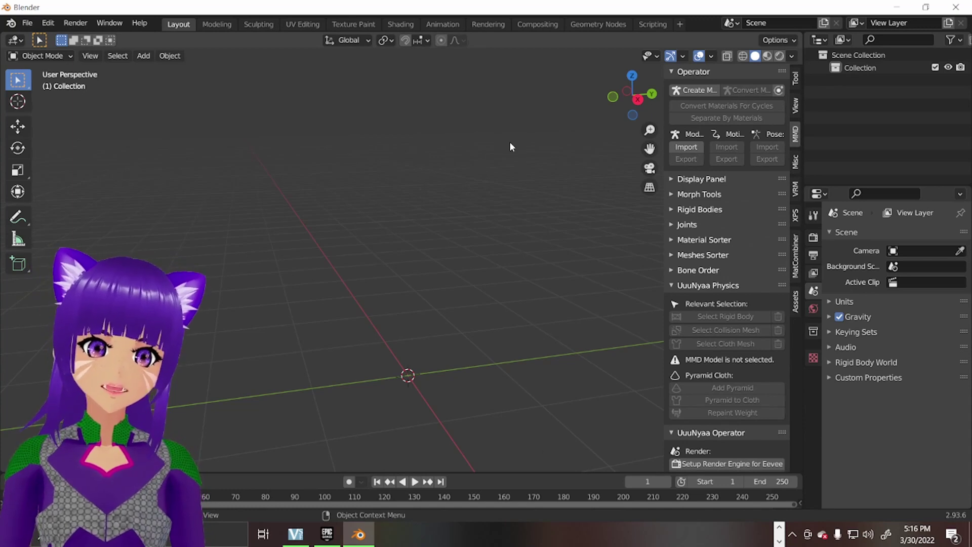
middle_drag(437, 208, 429, 213)
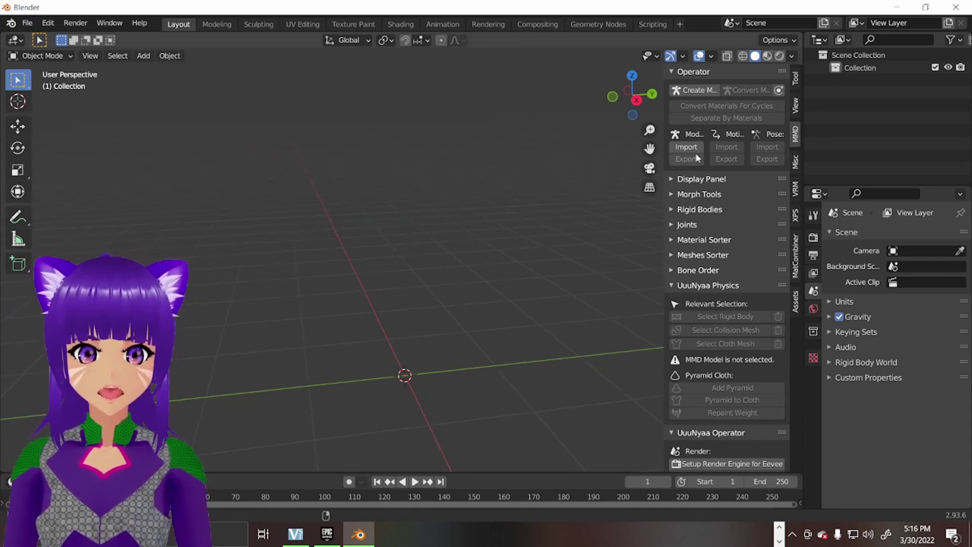
- Import TEST1.pmx as an MMD model from the TEST folder inside the desktop's MMD TUTORIAL and Miku TUTORIAL folders
click(688, 147)
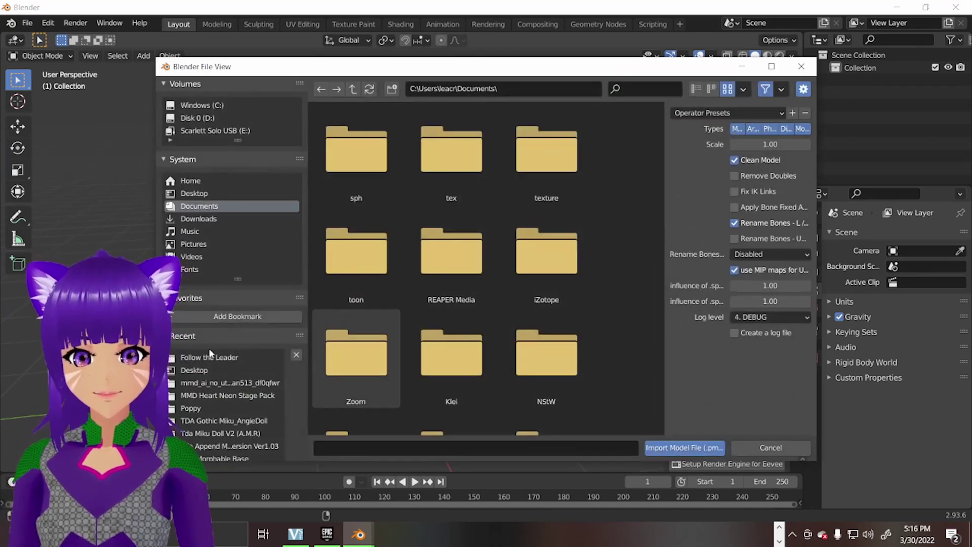
click(205, 371)
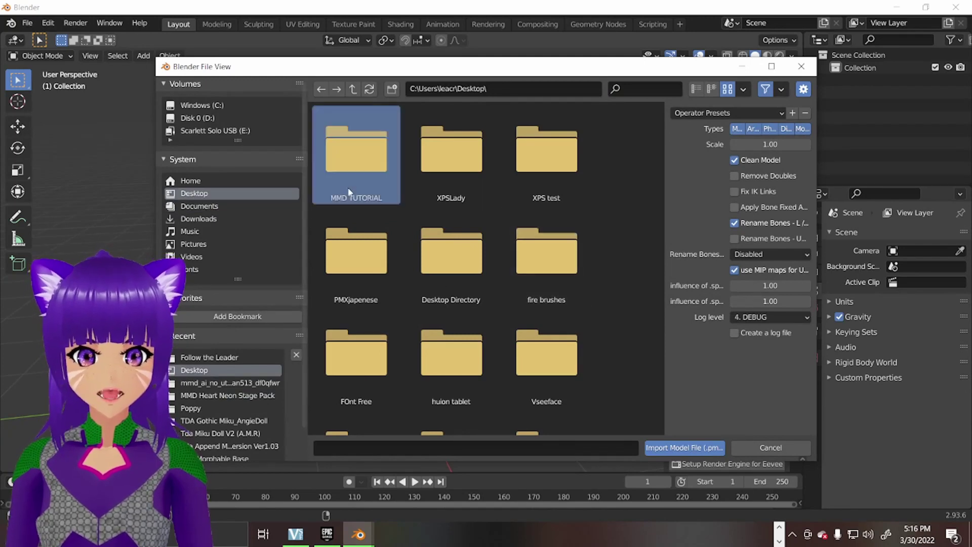
click(354, 148)
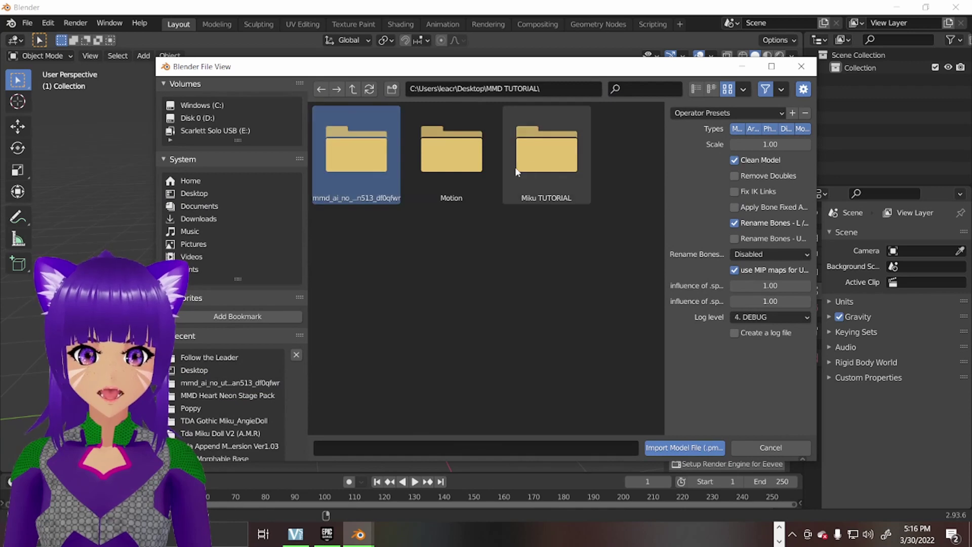
click(530, 163)
click(359, 173)
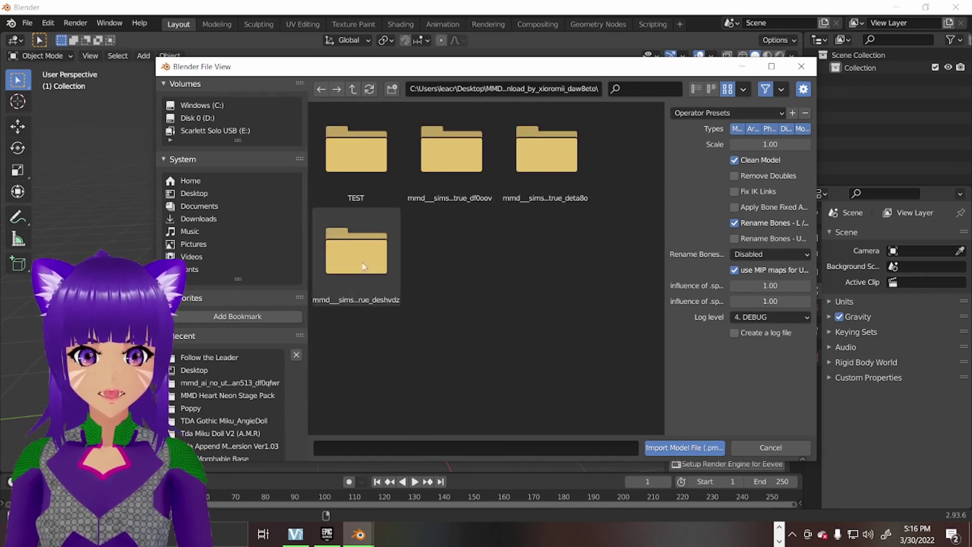
click(354, 148)
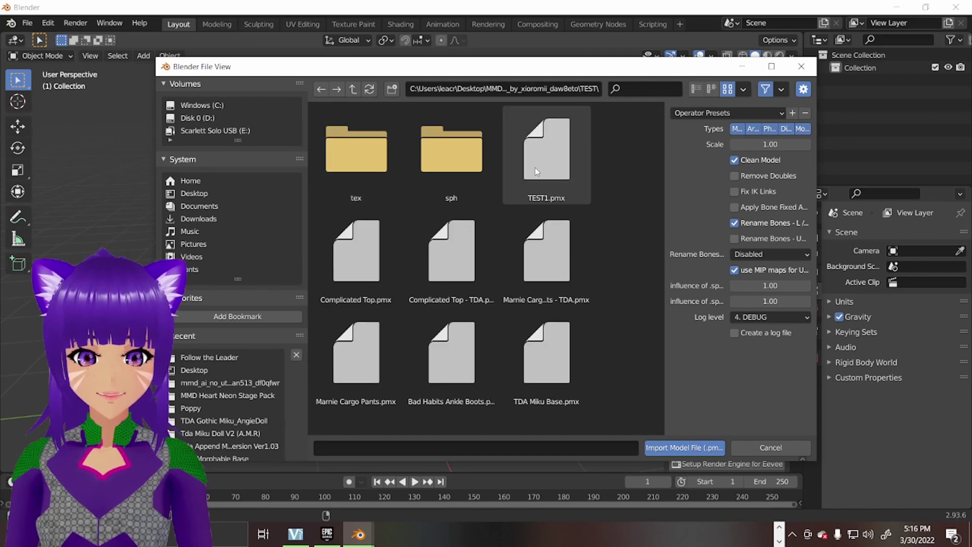
double_click(546, 149)
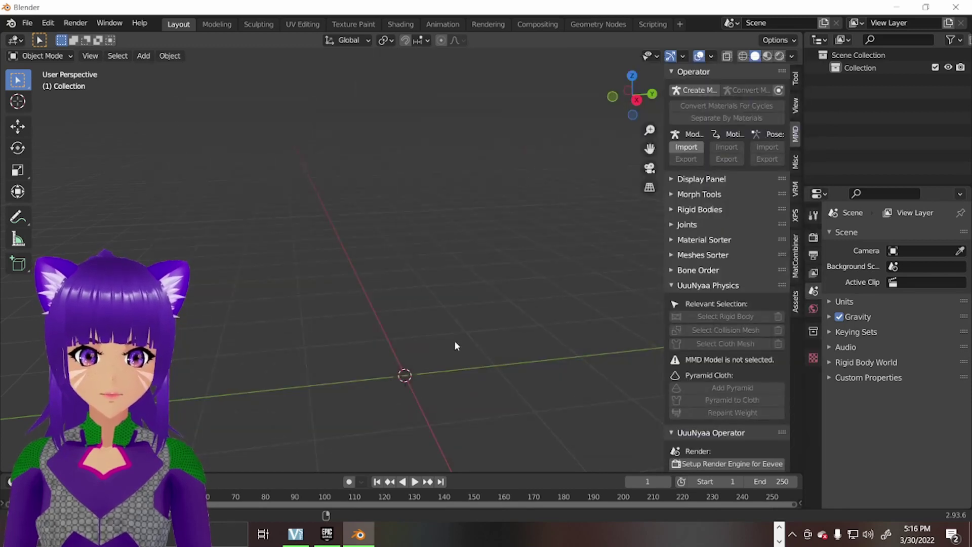
scroll(459, 304, down, 10)
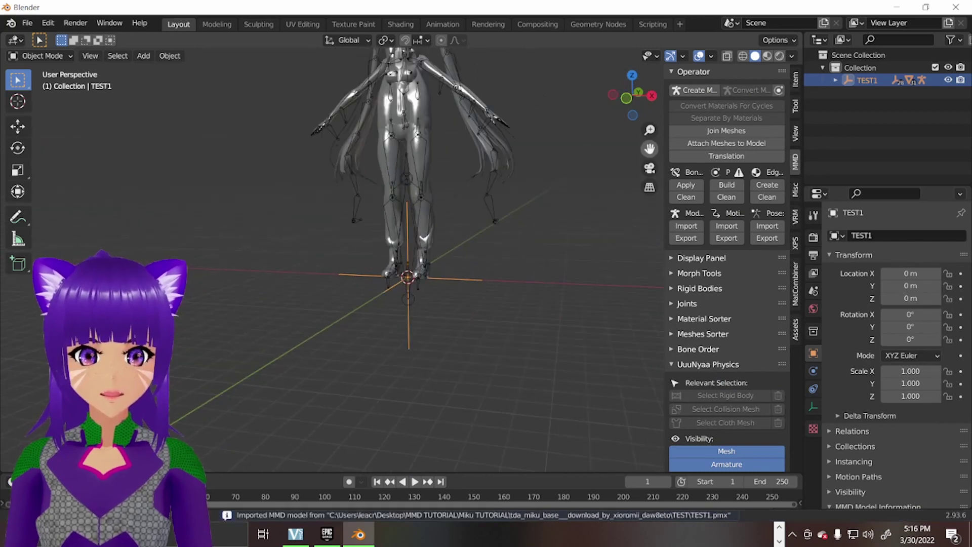
scroll(462, 209, up, 8)
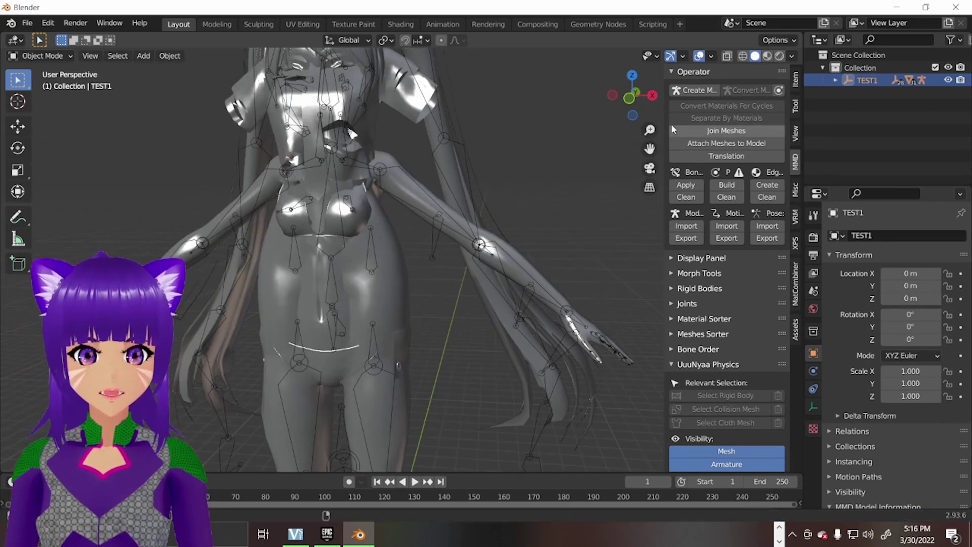
drag(650, 149, 652, 243)
scroll(324, 263, up, 4)
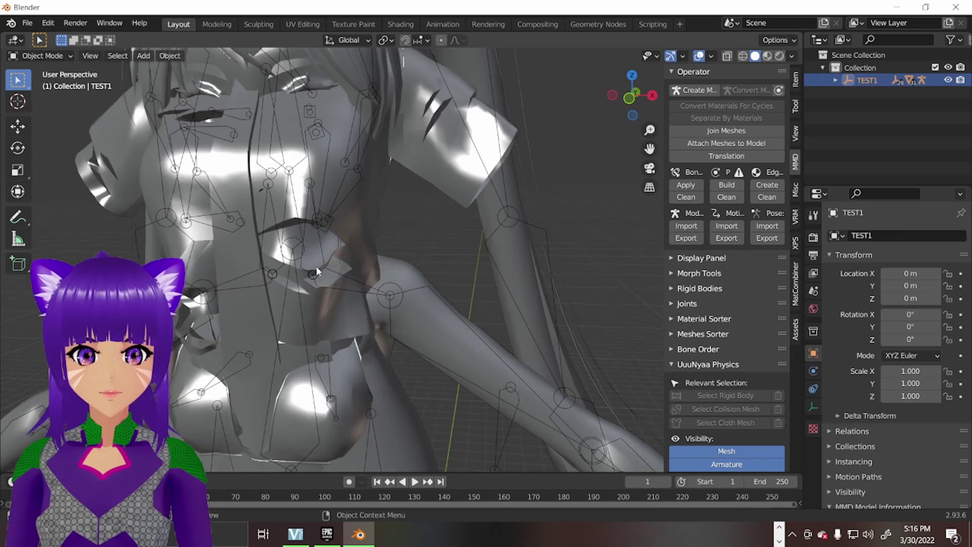
- Display the TEST1 mesh in Material Preview shading, examine the textures on its body, hair and clothes, and leave it deselected
click(391, 129)
scroll(389, 141, down, 10)
scroll(375, 150, up, 10)
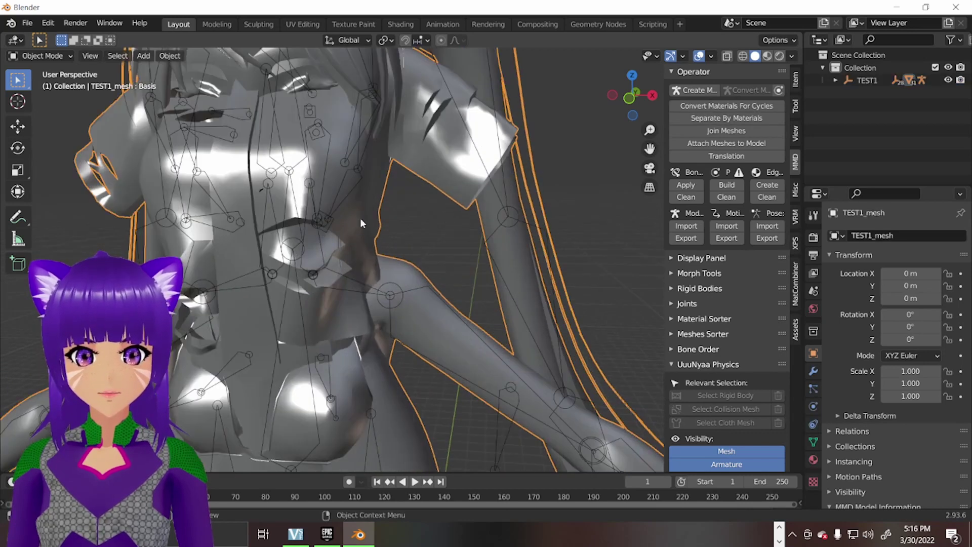
scroll(360, 218, down, 10)
click(767, 55)
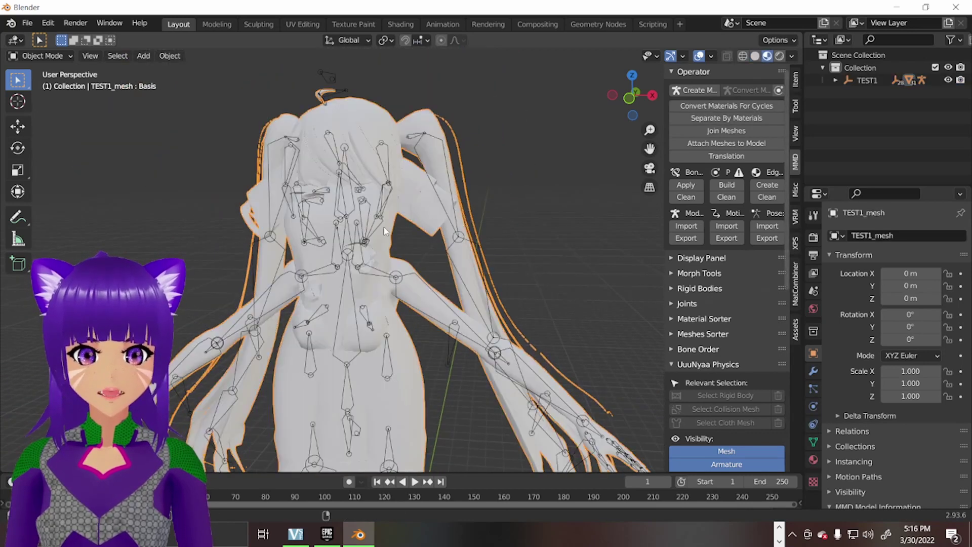
mouse_move(383, 223)
middle_down()
mouse_move(453, 294)
mouse_move(380, 275)
mouse_move(210, 297)
mouse_move(349, 283)
middle_up()
scroll(348, 283, up, 4)
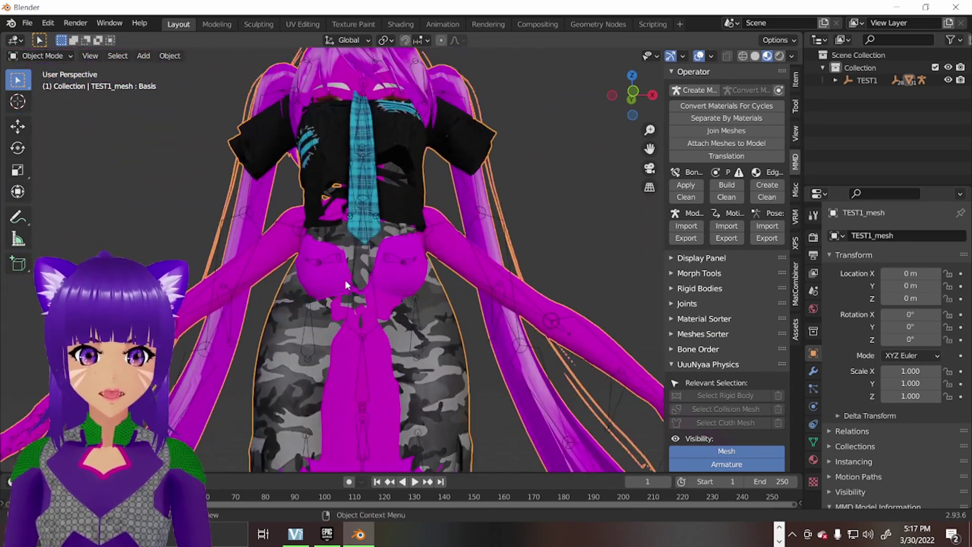
scroll(356, 268, down, 6)
scroll(348, 303, up, 3)
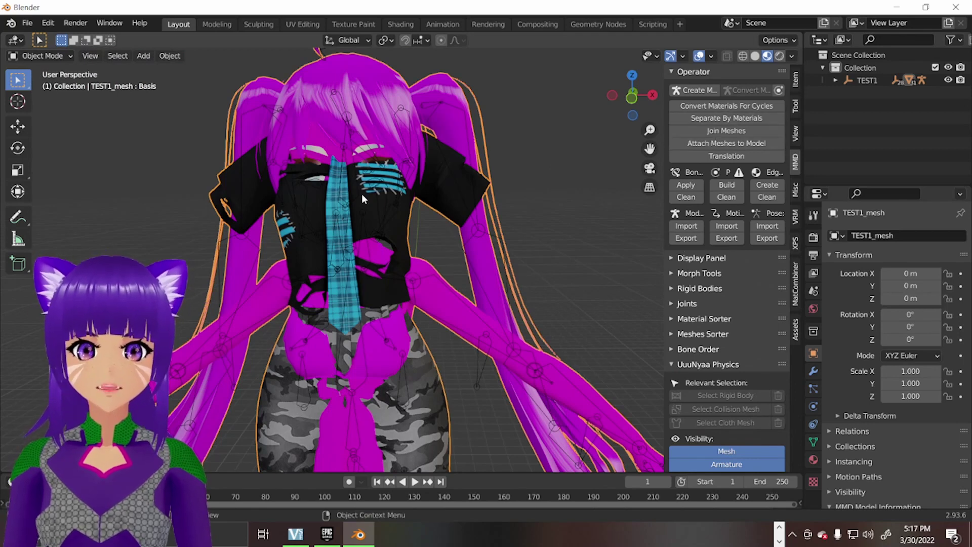
click(531, 120)
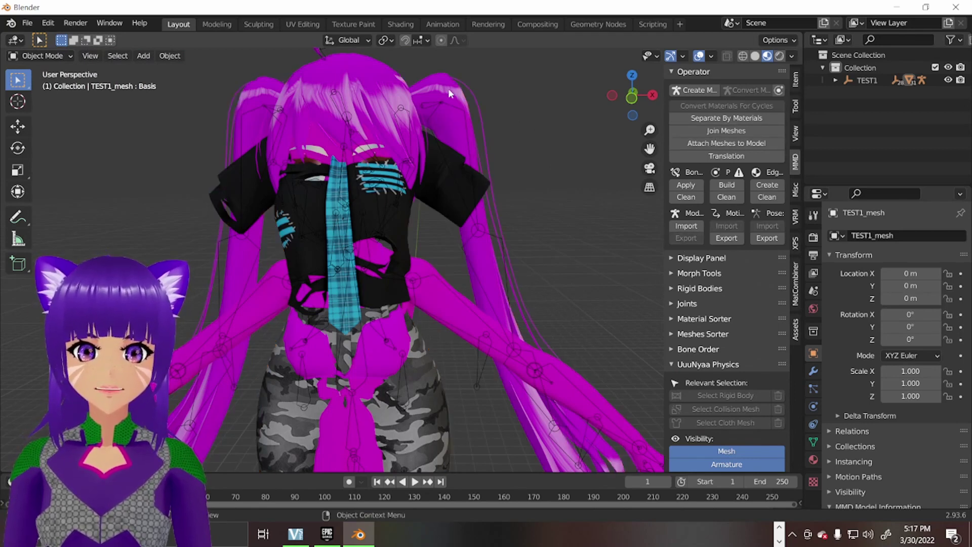
- Select the TEST1 mesh and separate it into individual objects by material
click(425, 77)
scroll(610, 147, up, 2)
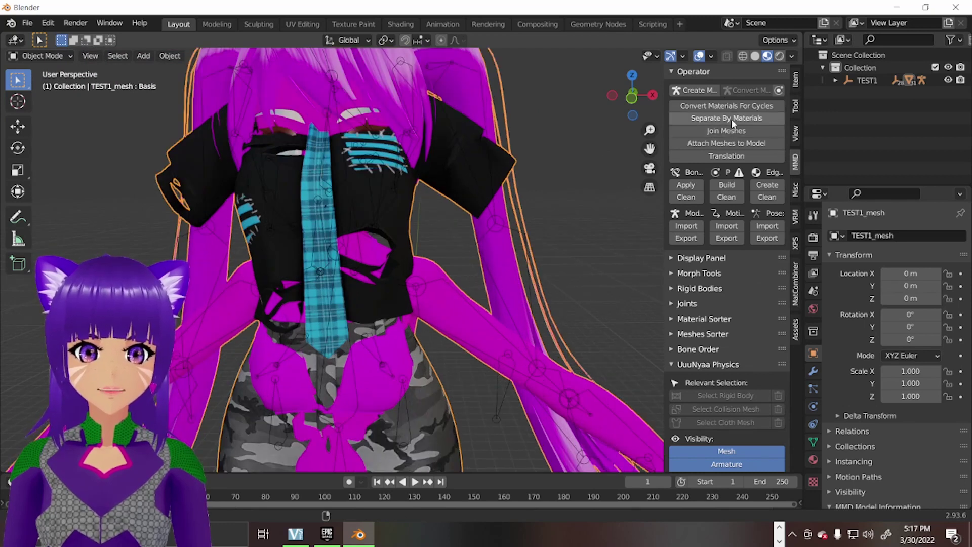
click(732, 122)
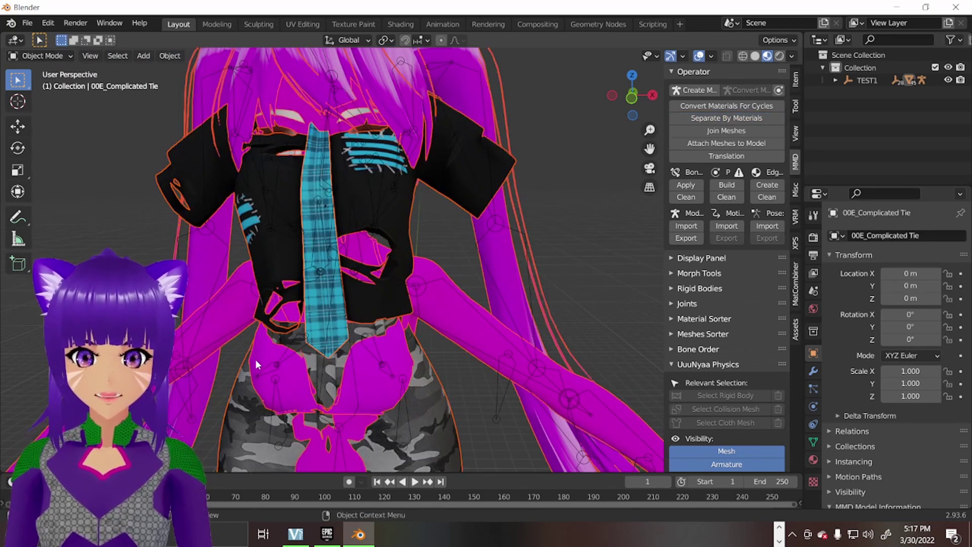
scroll(347, 269, down, 4)
scroll(466, 221, up, 5)
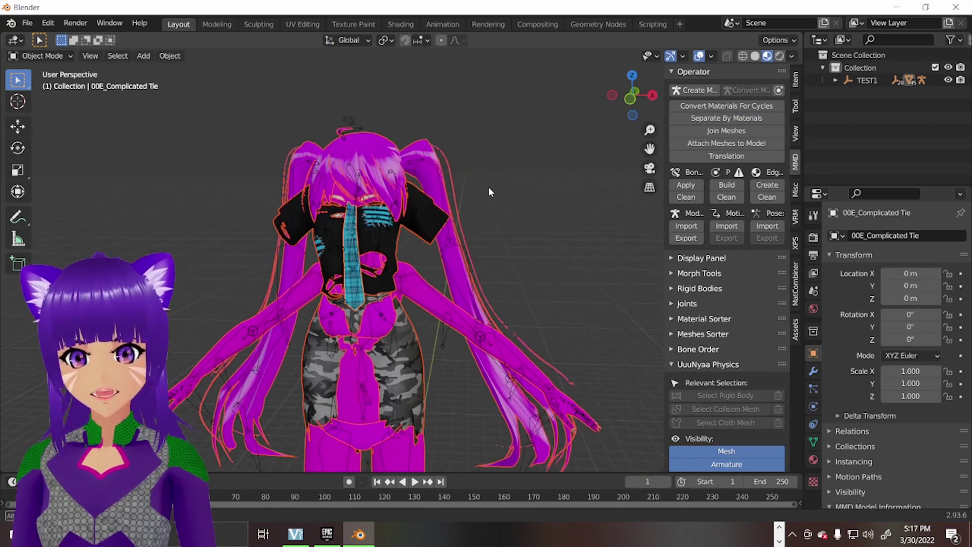
middle_drag(525, 230, 522, 233)
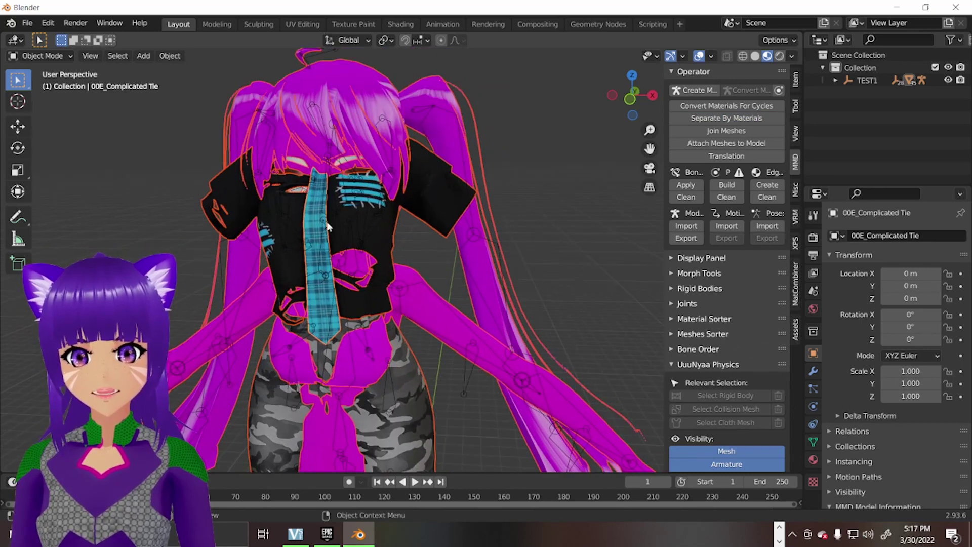
- Select the Complicated Top, expand the TEST1 hierarchy down to its separated meshes, and hide the 00D_Complicated Top object
click(369, 218)
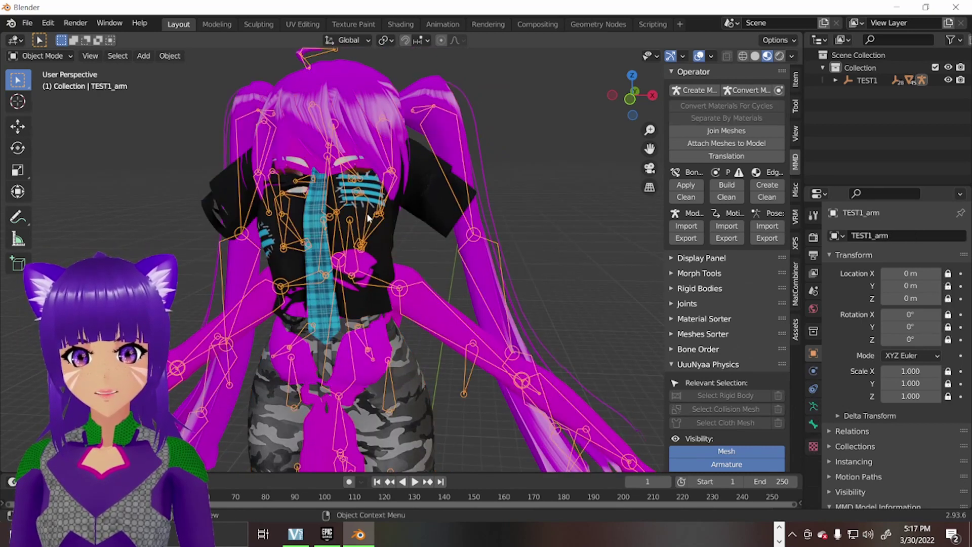
click(384, 236)
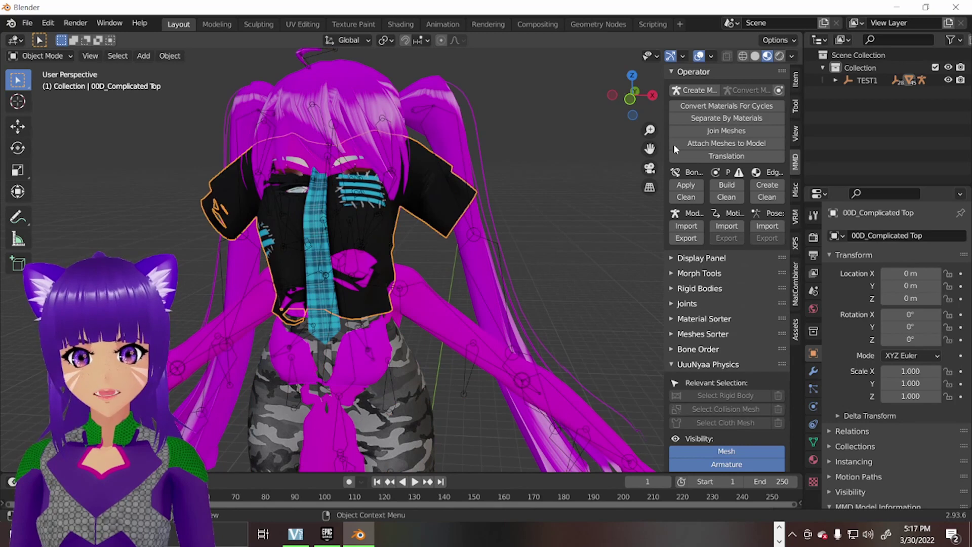
click(835, 80)
click(847, 118)
scroll(899, 143, down, 2)
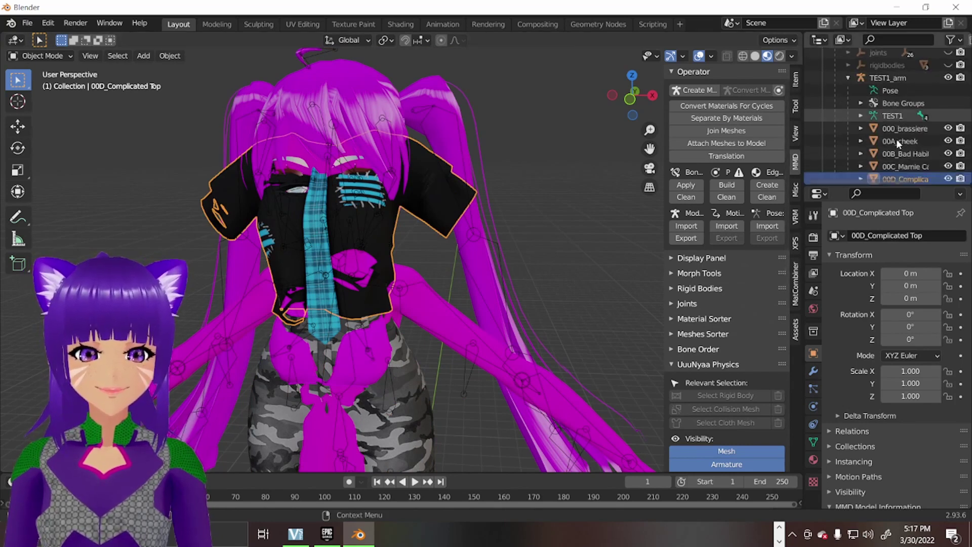
scroll(899, 143, down, 2)
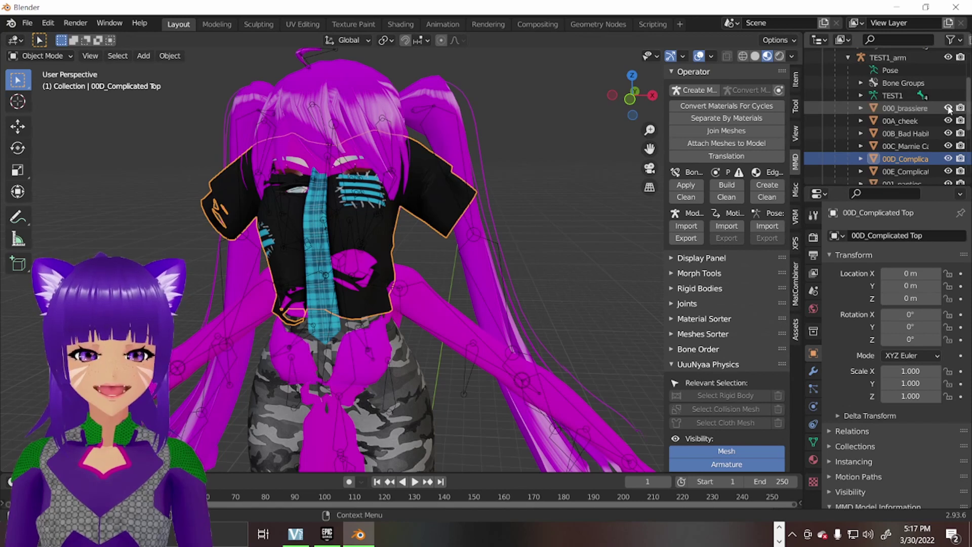
click(947, 159)
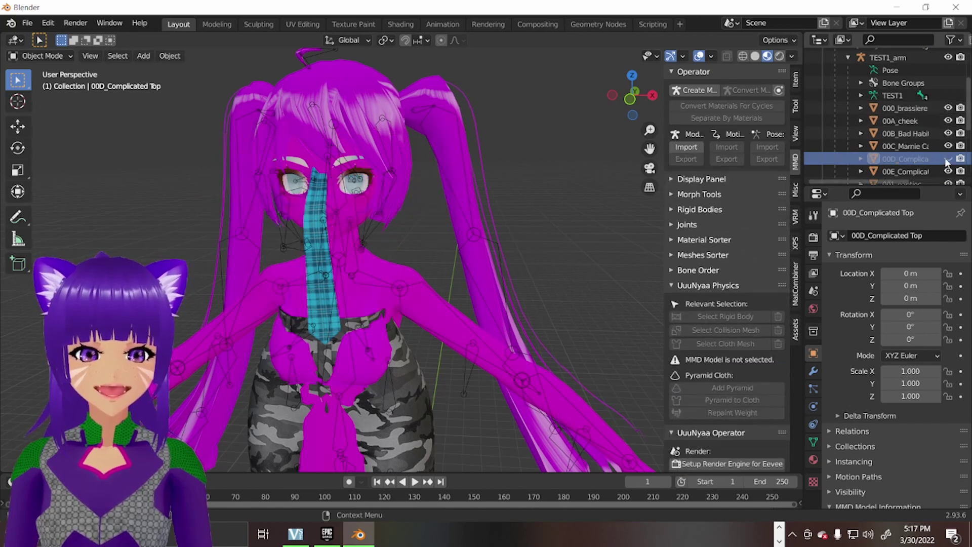
- Hide the 00C_Marnie and 00B_Bad Habit clothing meshes in the viewport
scroll(946, 163, down, 3)
scroll(947, 163, down, 2)
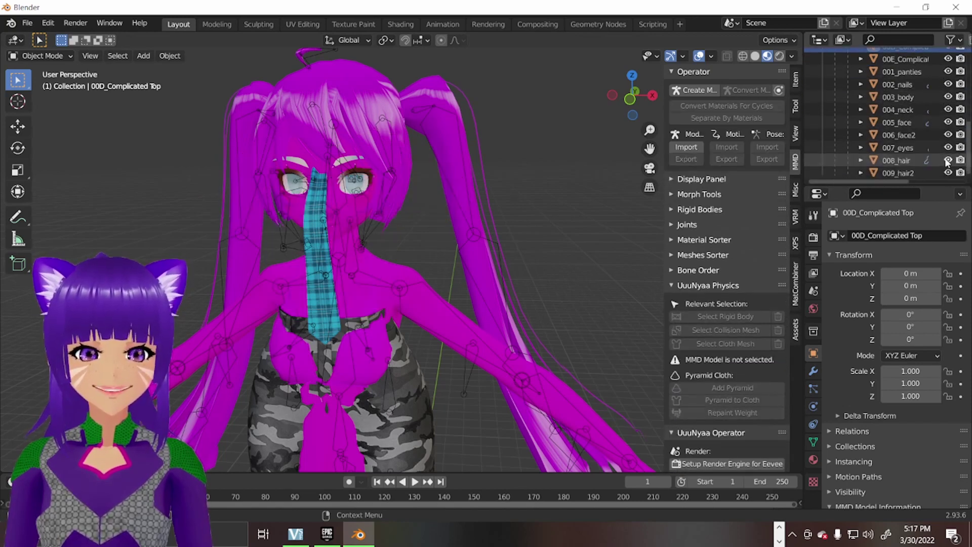
scroll(946, 161, up, 1)
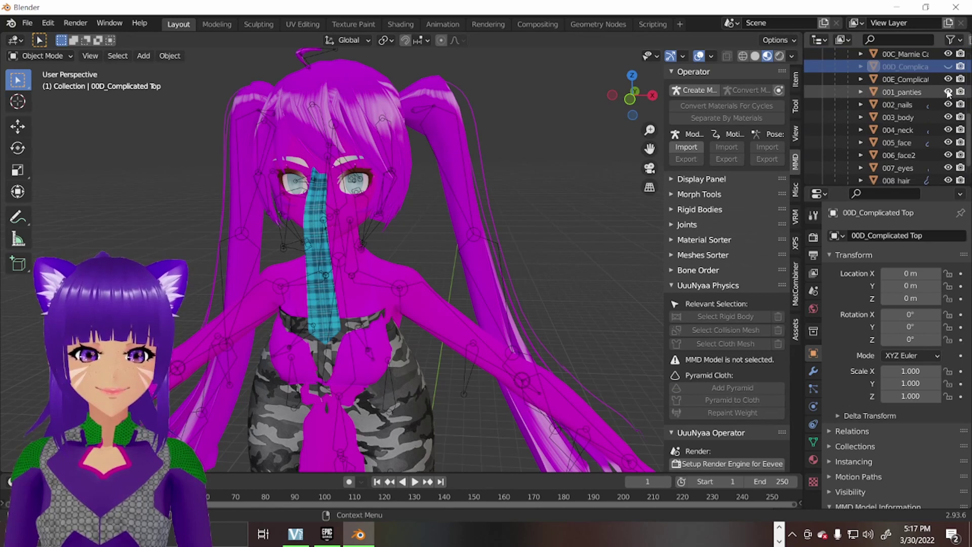
scroll(941, 144, up, 2)
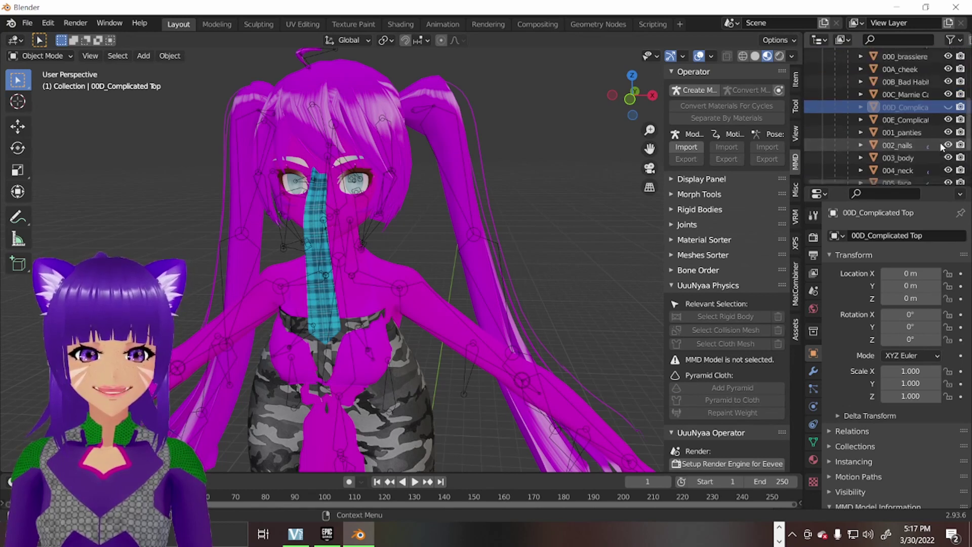
click(948, 94)
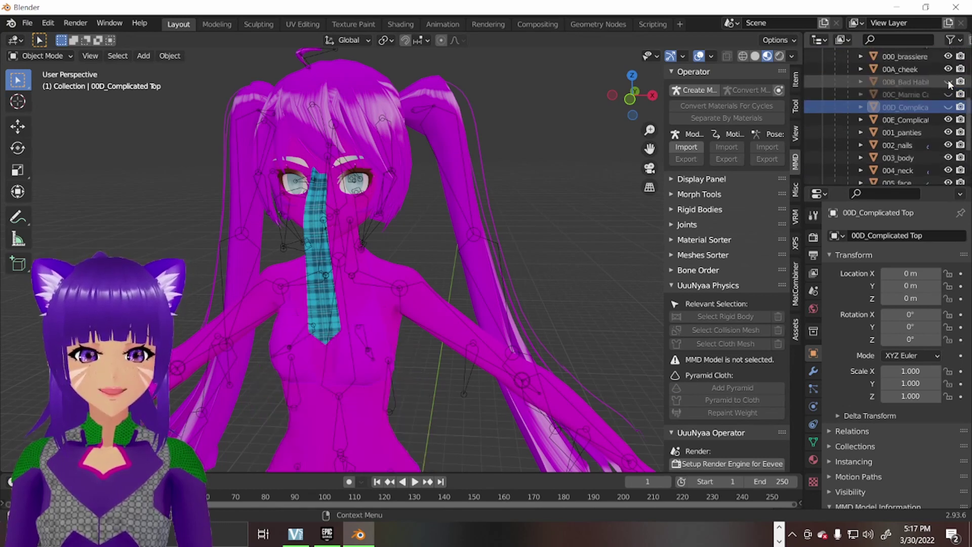
scroll(935, 136, down, 3)
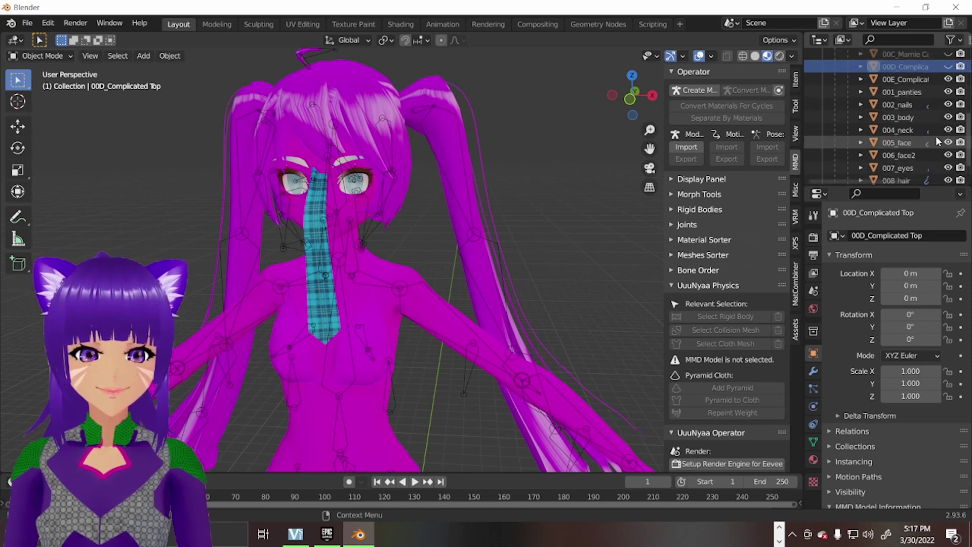
- Select the plaid tie in front of the face and hide the 00E_Complicated Tie mesh
scroll(375, 205, up, 5)
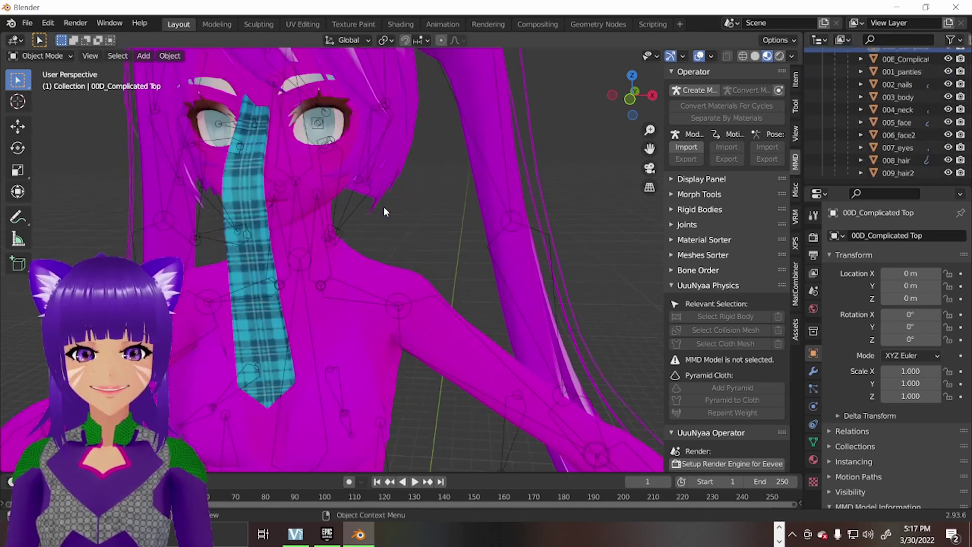
middle_drag(375, 205, 305, 216)
click(301, 193)
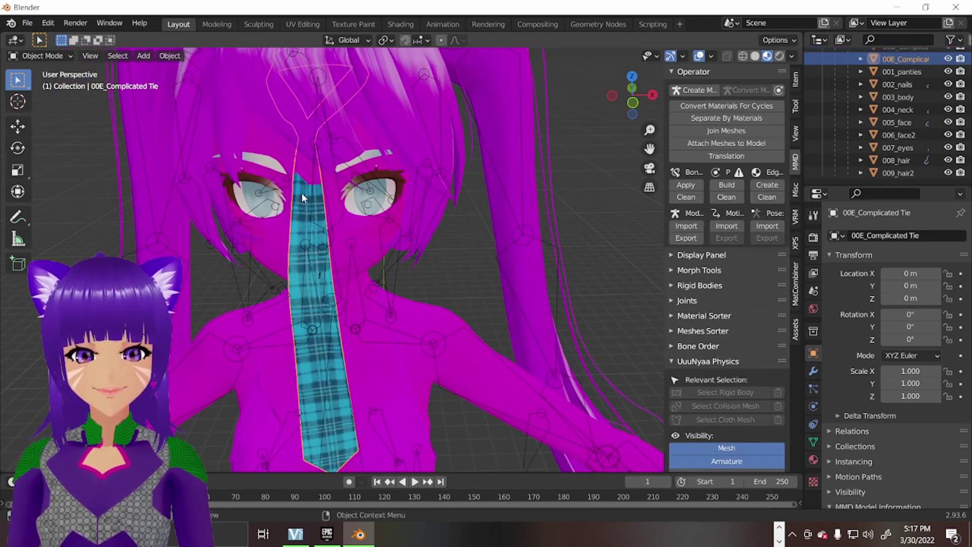
scroll(880, 74, up, 6)
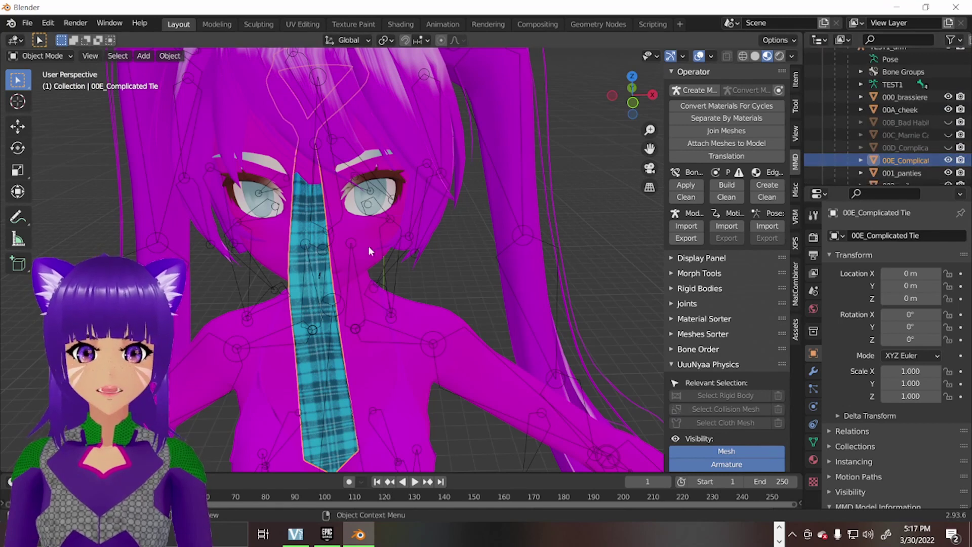
scroll(907, 154, up, 2)
scroll(906, 154, down, 2)
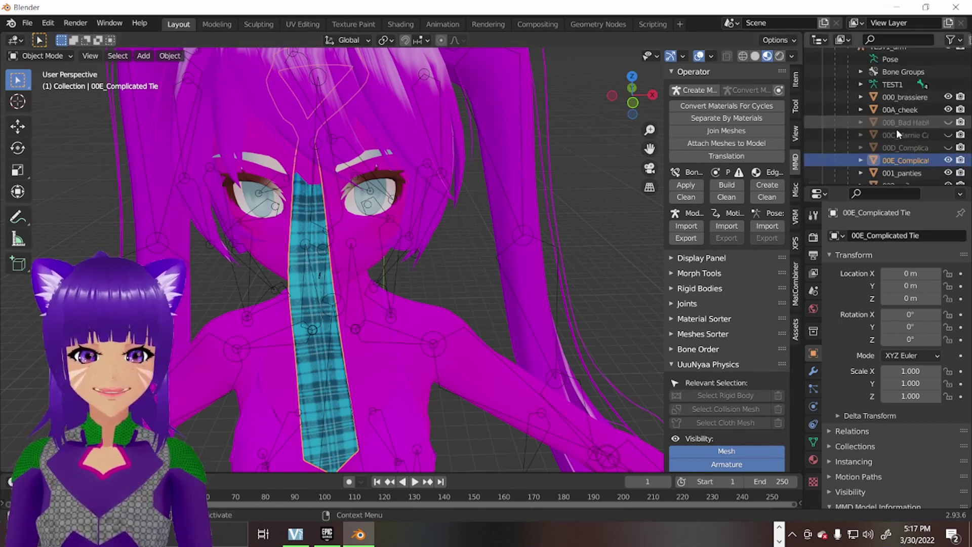
scroll(886, 159, down, 2)
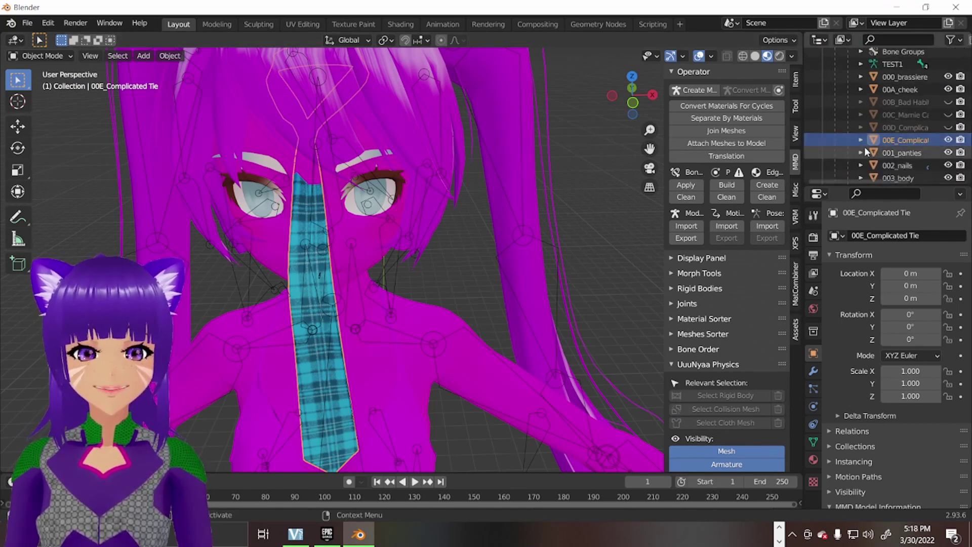
click(946, 141)
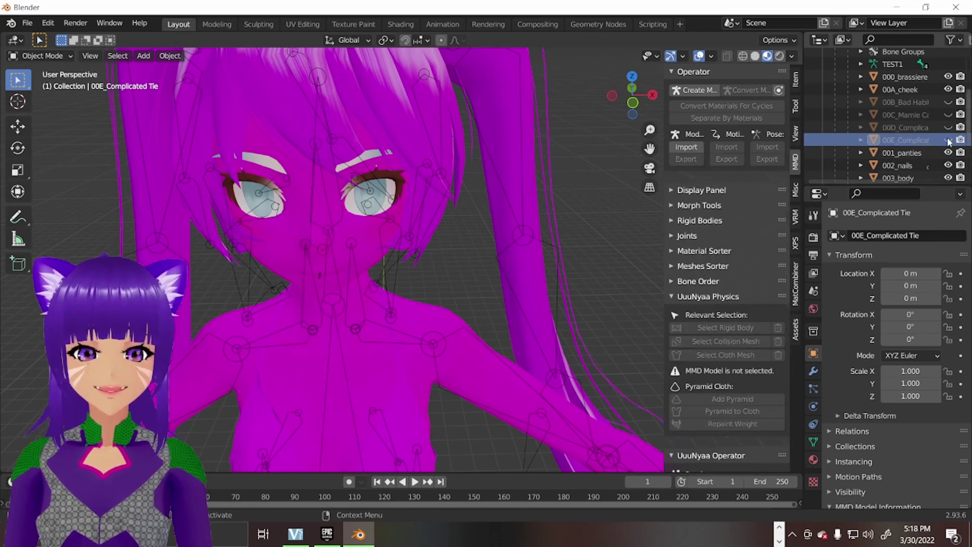
- Select the character's 003_body mesh and bring its torso into close view
scroll(536, 244, down, 4)
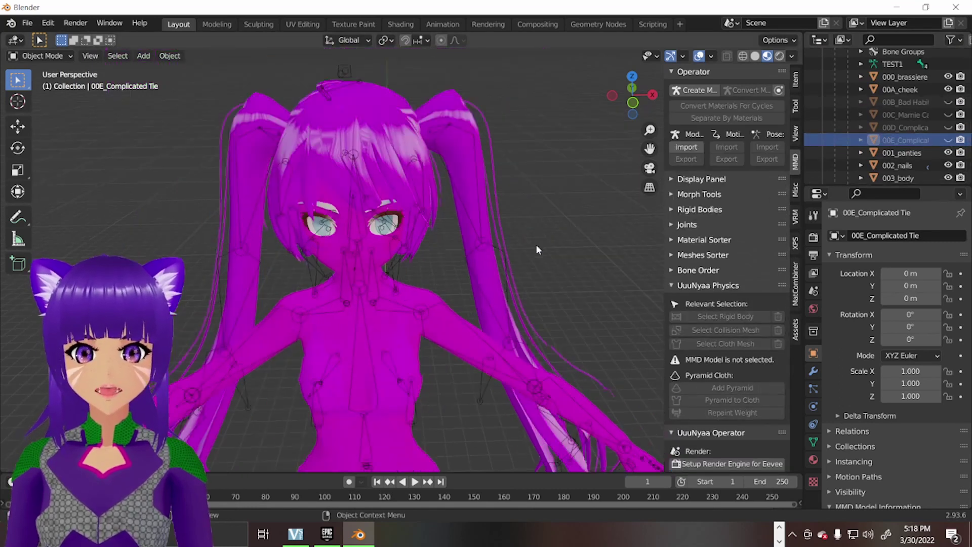
middle_drag(536, 244, 525, 239)
scroll(525, 239, up, 4)
middle_drag(458, 269, 412, 278)
click(385, 334)
scroll(405, 331, down, 5)
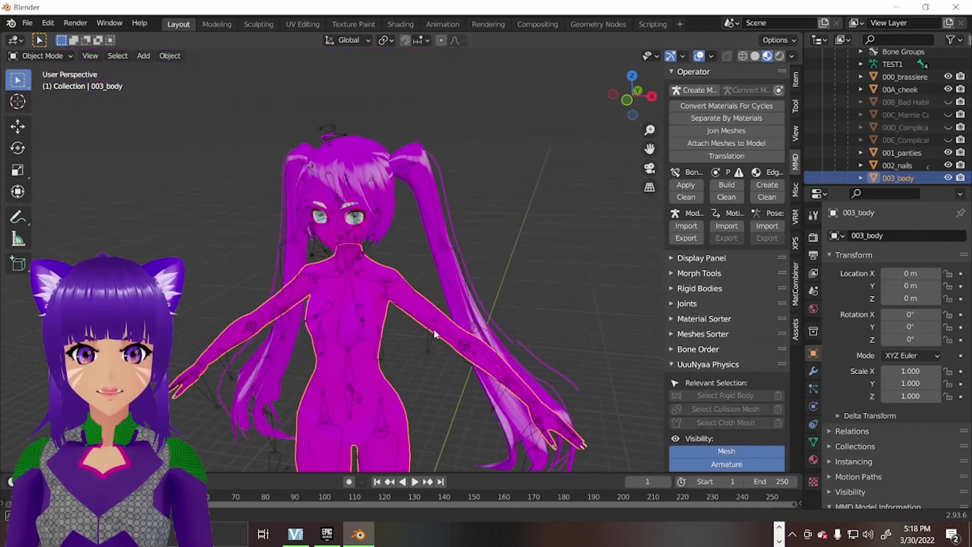
scroll(433, 329, up, 3)
drag(651, 149, 673, 74)
scroll(436, 317, up, 1)
scroll(431, 334, down, 1)
mouse_move(442, 344)
middle_down()
mouse_move(360, 342)
mouse_move(456, 354)
middle_up()
- Go to the MMD texture settings of the body material and turn off its shared toon texture
click(814, 460)
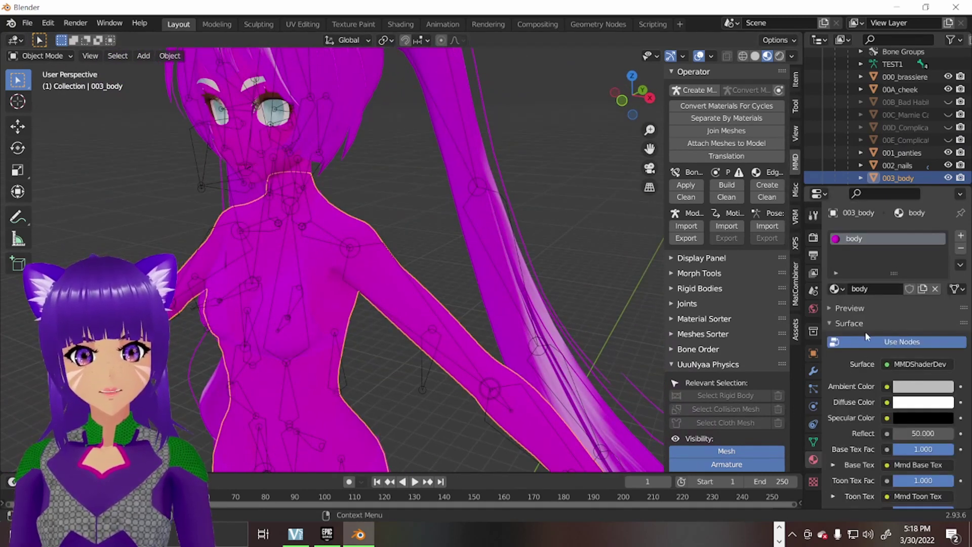
scroll(865, 331, down, 15)
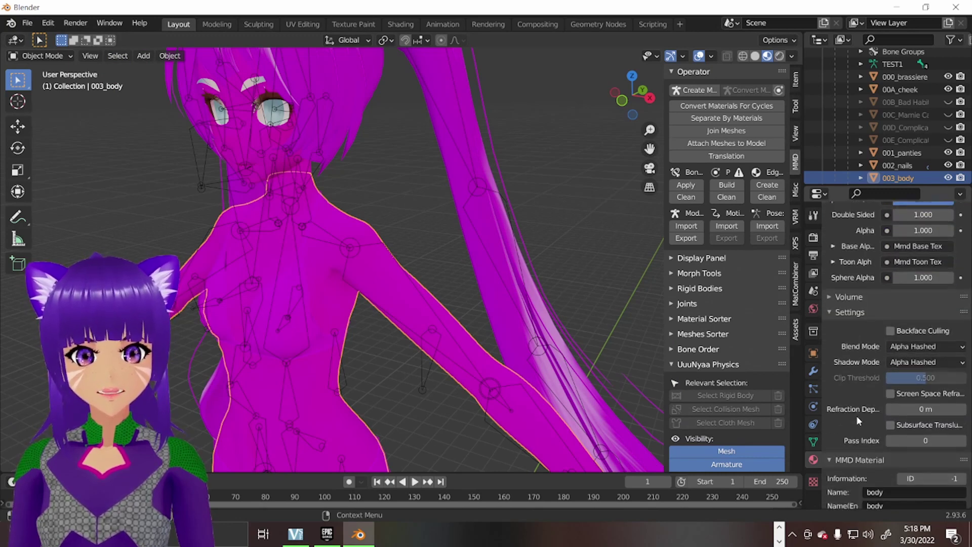
scroll(856, 415, down, 8)
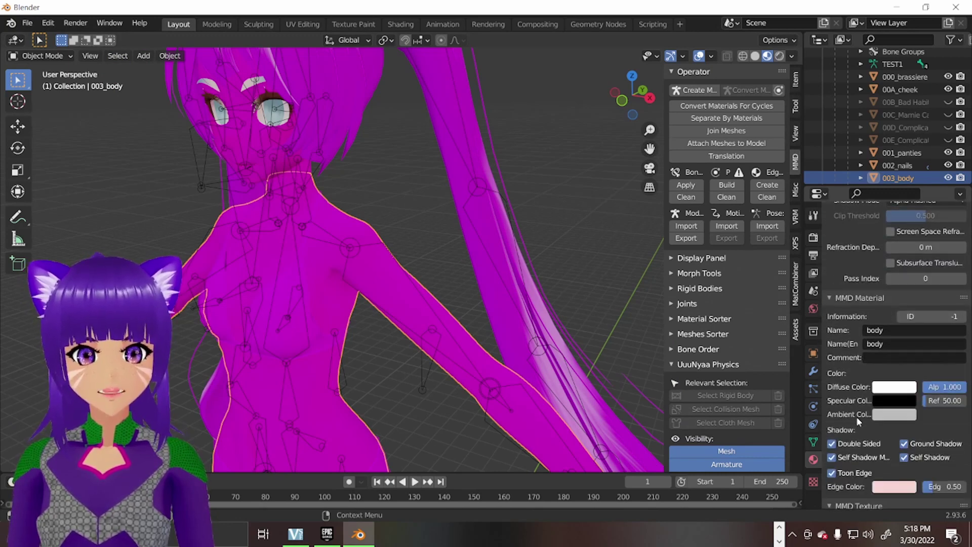
scroll(840, 451, down, 6)
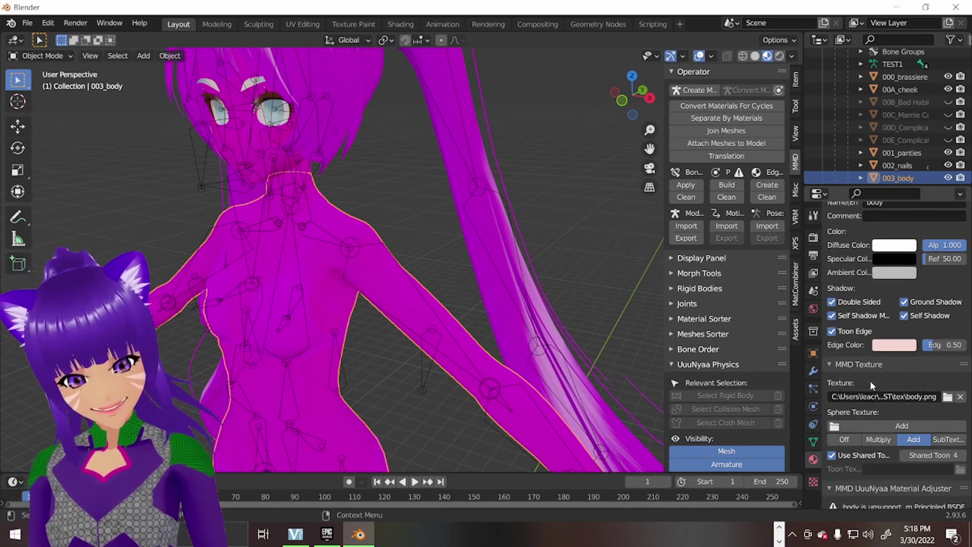
scroll(854, 428, down, 1)
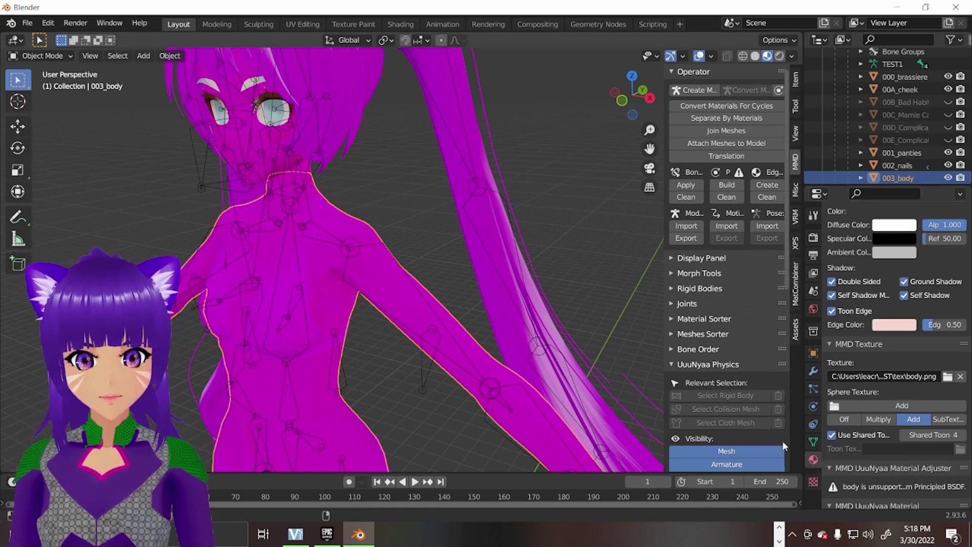
click(832, 435)
- Select the 000_brassiere mesh and turn off the shared toon texture in its material
scroll(287, 327, down, 3)
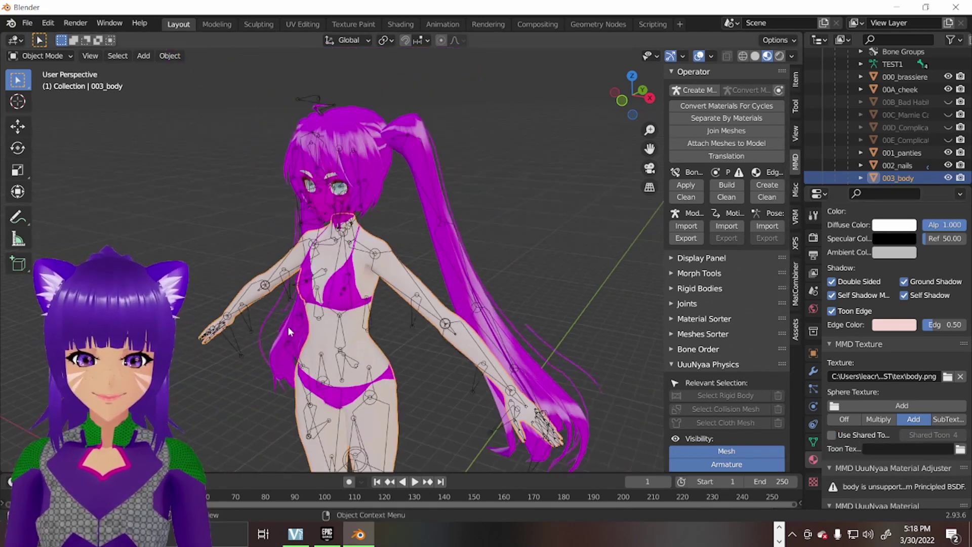
middle_drag(288, 326, 327, 307)
scroll(368, 276, up, 3)
click(370, 266)
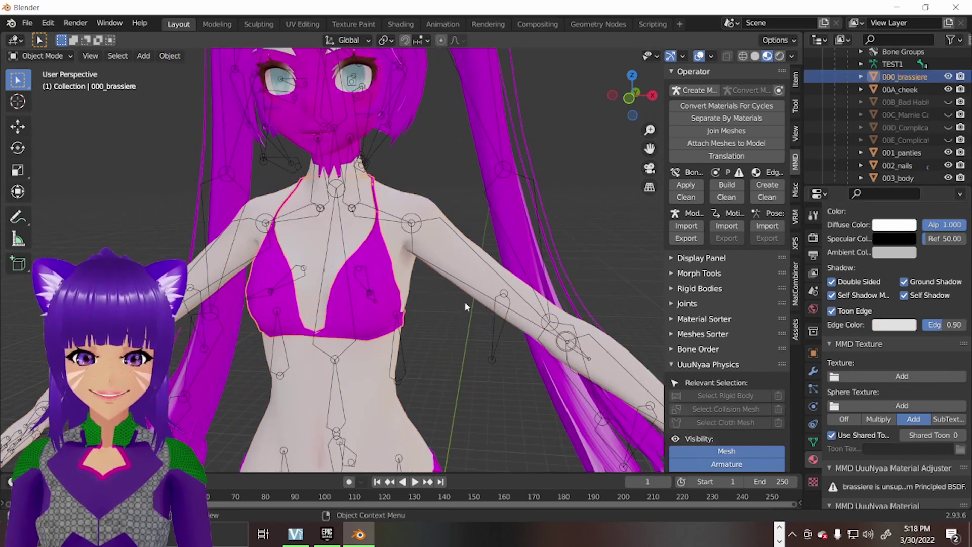
click(832, 435)
scroll(481, 377, down, 5)
scroll(465, 381, up, 5)
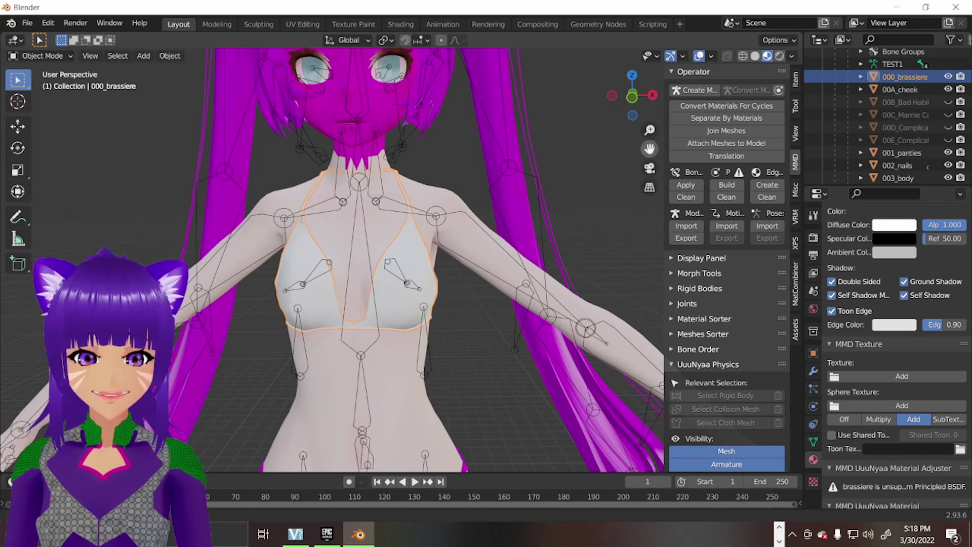
- Select the 001_panties mesh and disable its material's shared toon texture
drag(650, 148, 659, 0)
click(450, 317)
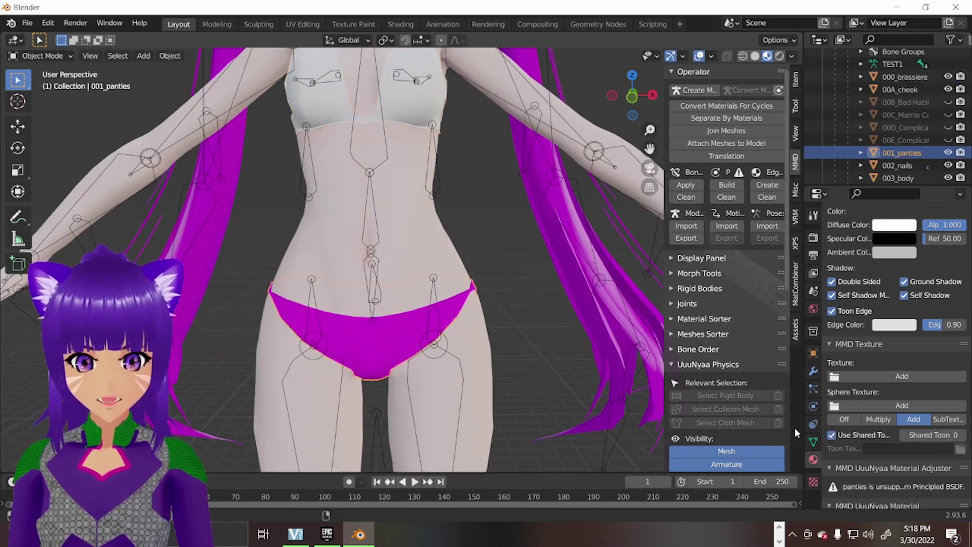
click(832, 435)
scroll(486, 405, down, 5)
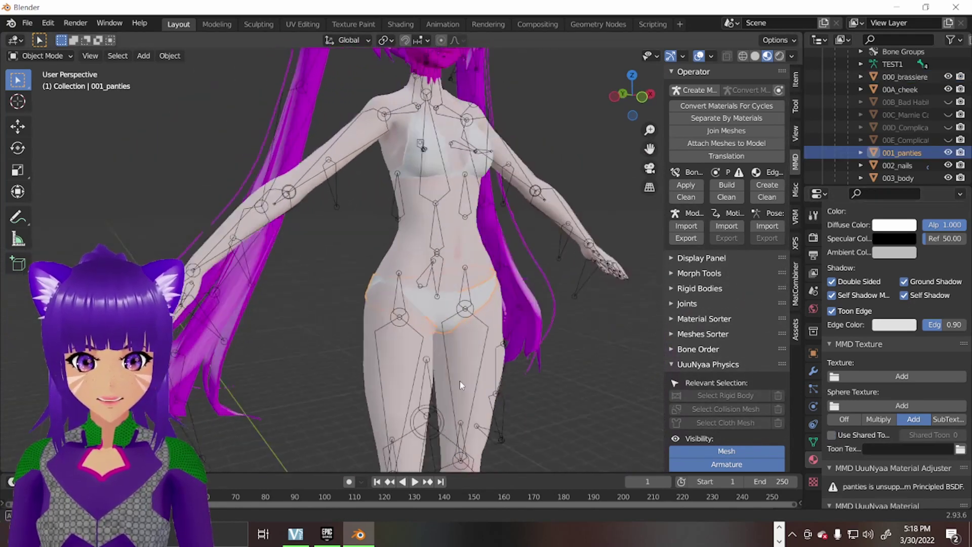
drag(650, 149, 689, 284)
scroll(522, 244, up, 2)
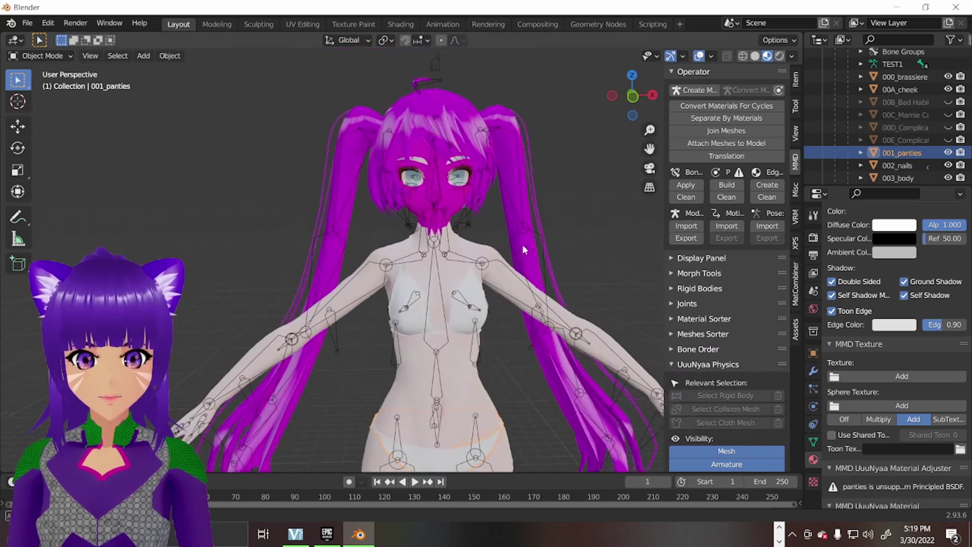
middle_drag(523, 245, 446, 236)
scroll(435, 217, up, 1)
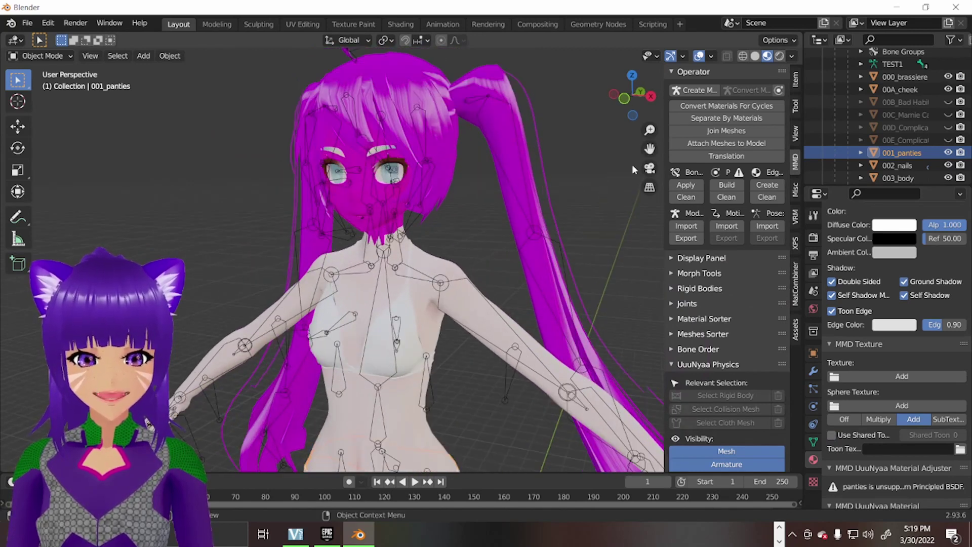
middle_drag(633, 168, 313, 260)
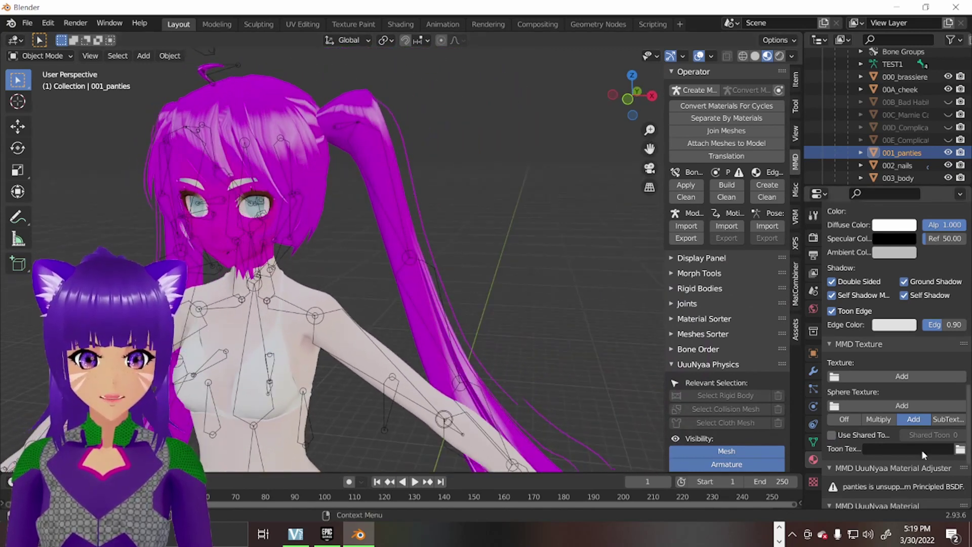
- Turn off the shared toon texture in the materials of the 008_hair and 009_hair2 meshes
click(372, 141)
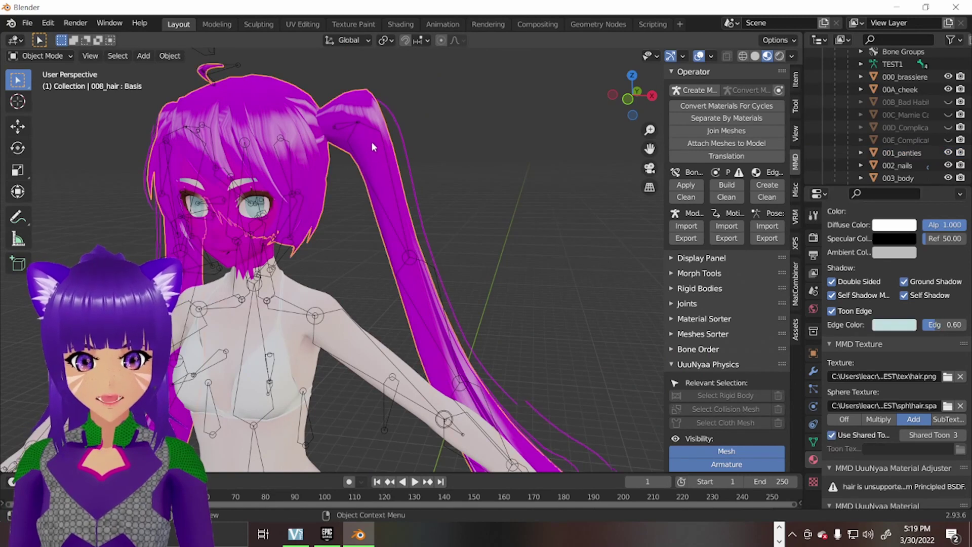
click(831, 435)
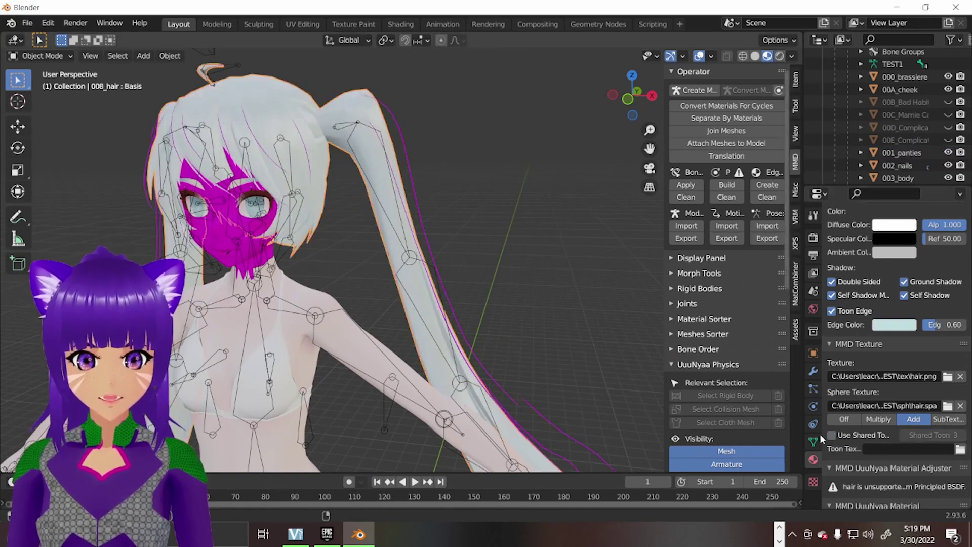
scroll(202, 243, down, 1)
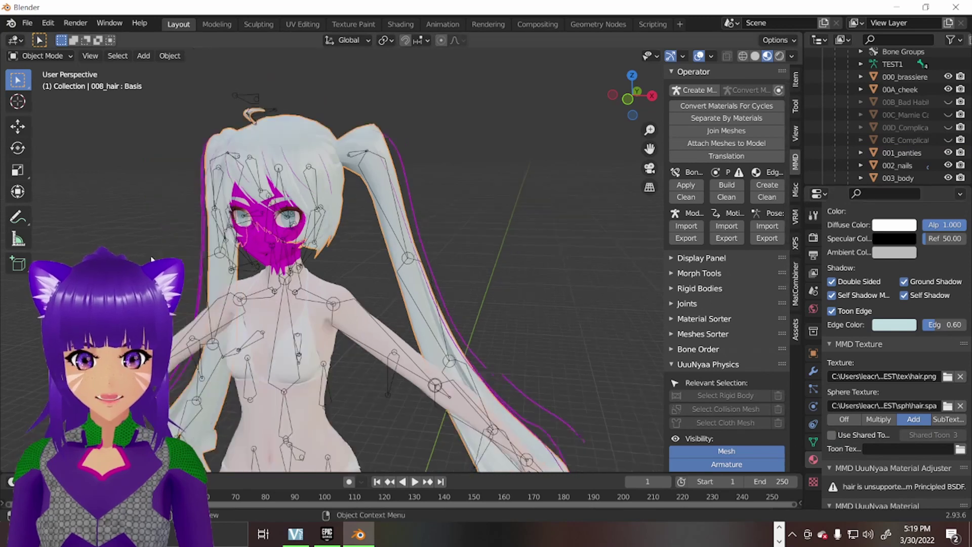
middle_drag(163, 251, 235, 231)
scroll(235, 229, up, 2)
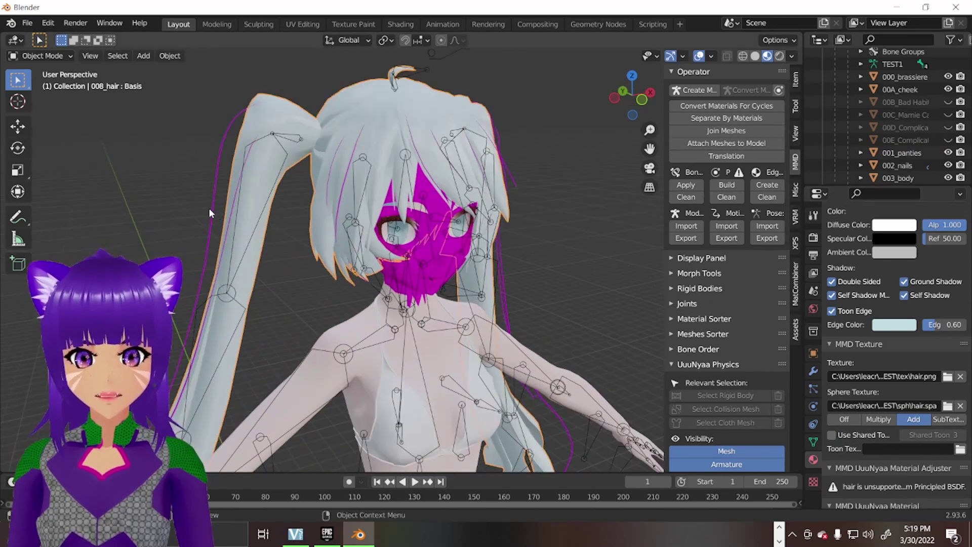
click(212, 207)
click(831, 435)
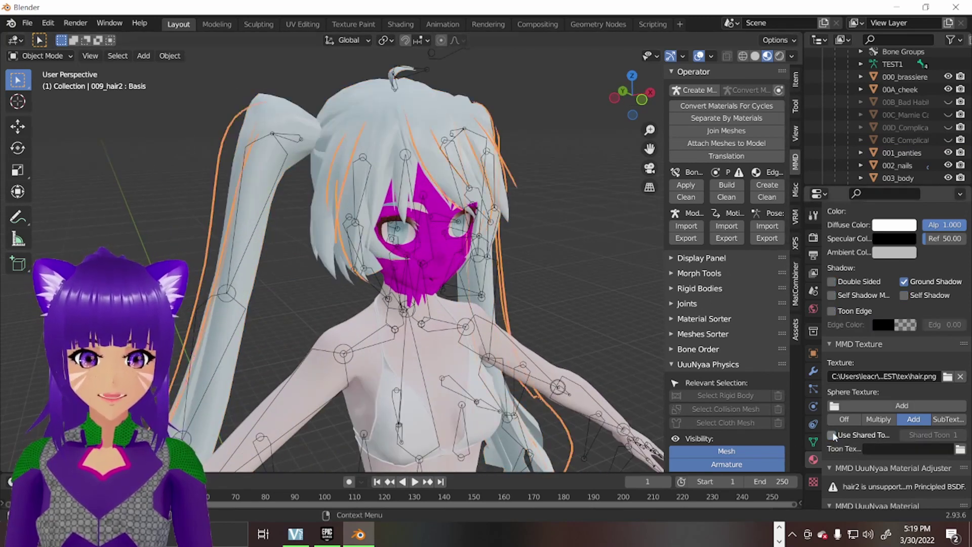
click(27, 23)
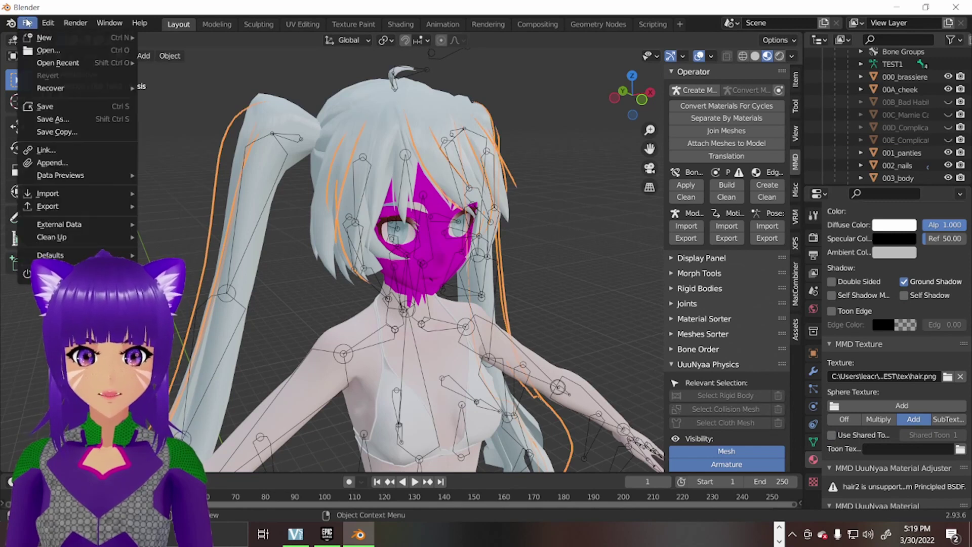
mouse_move(115, 231)
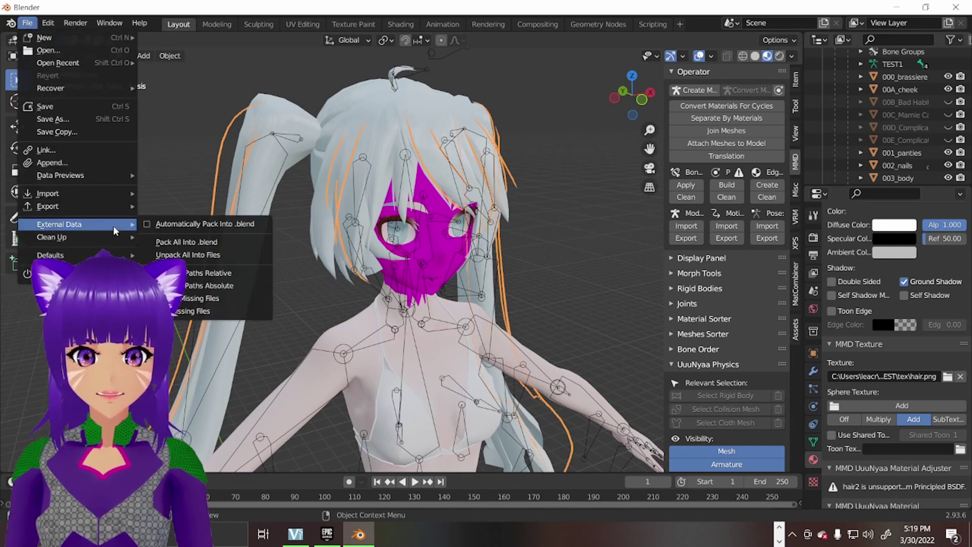
click(174, 314)
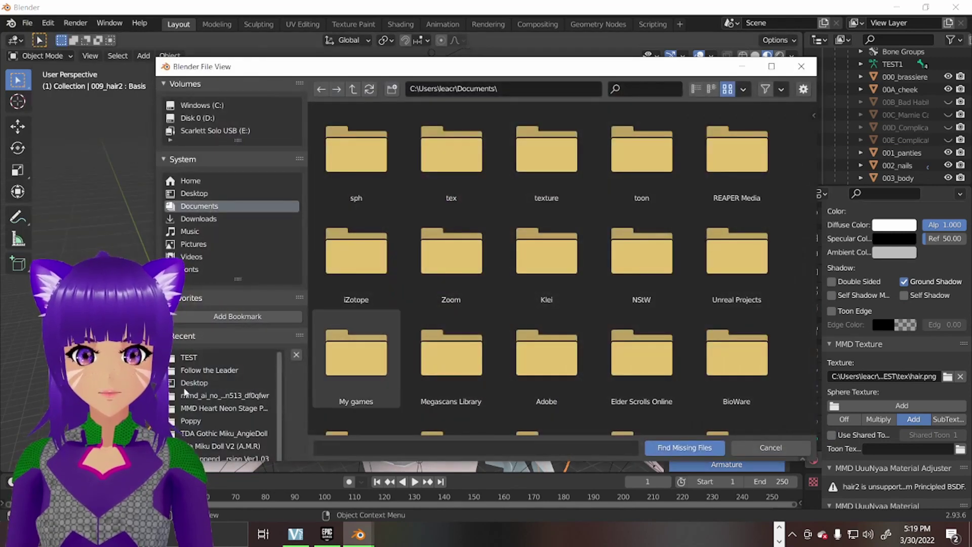
click(205, 360)
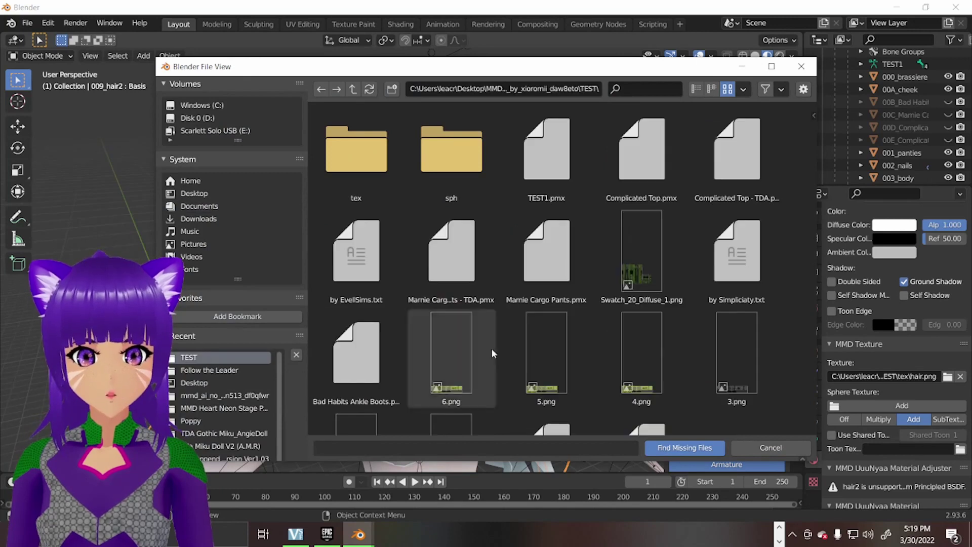
click(368, 179)
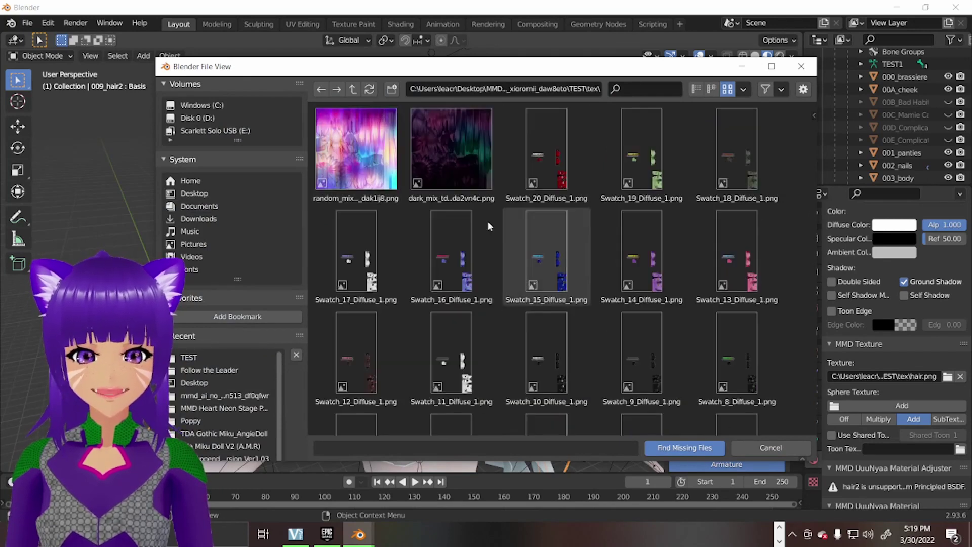
click(781, 452)
- Select the 005_face mesh, frame it in close view and disable its material's shared toon texture
click(447, 247)
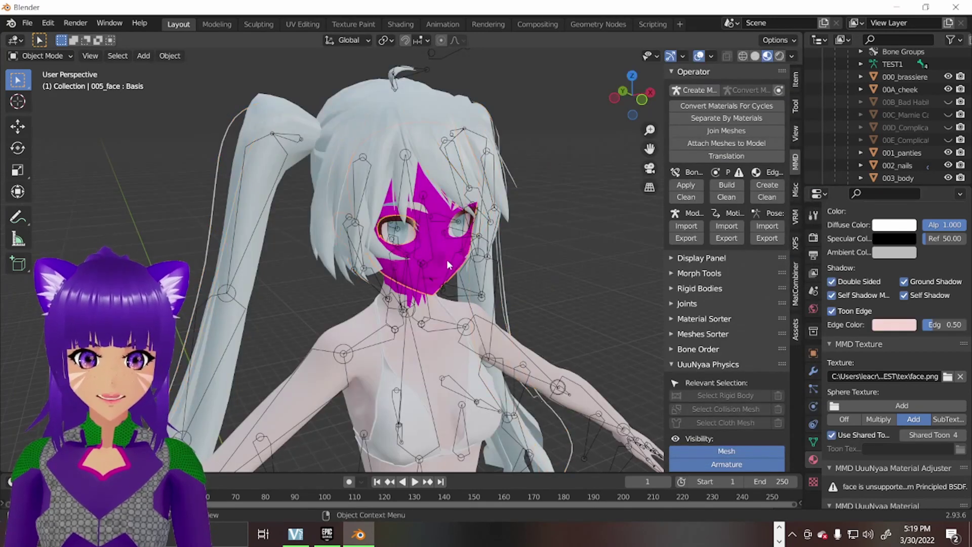
key(KP_Decimal)
click(833, 436)
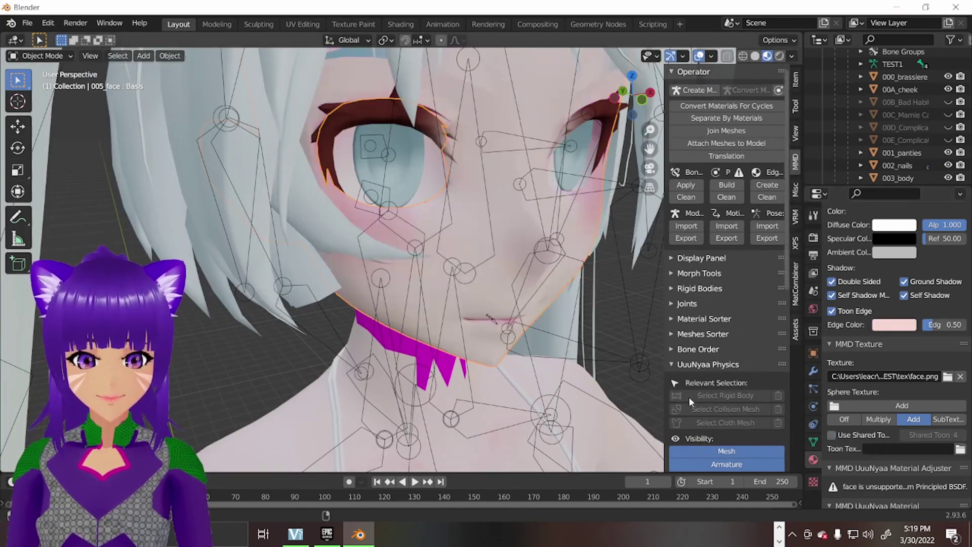
- Select the 004_neck mesh below the chin and turn off the shared toon texture in its material
scroll(486, 335, down, 3)
middle_drag(486, 334, 451, 319)
scroll(401, 291, up, 3)
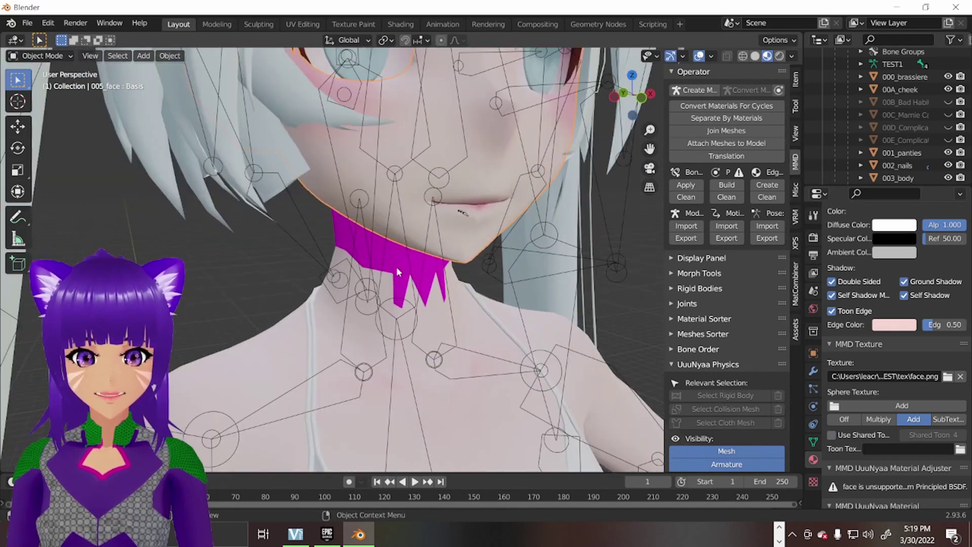
click(396, 266)
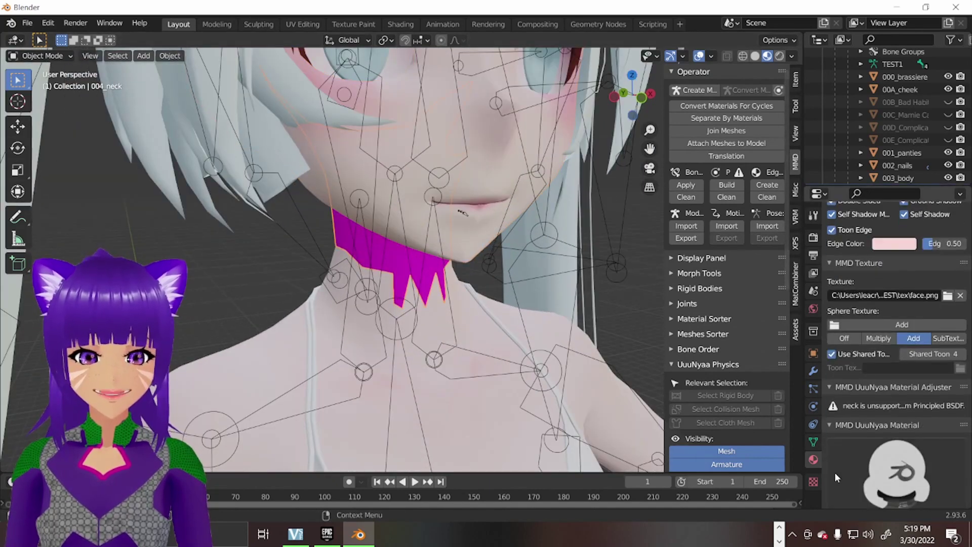
scroll(835, 463, down, 2)
click(831, 396)
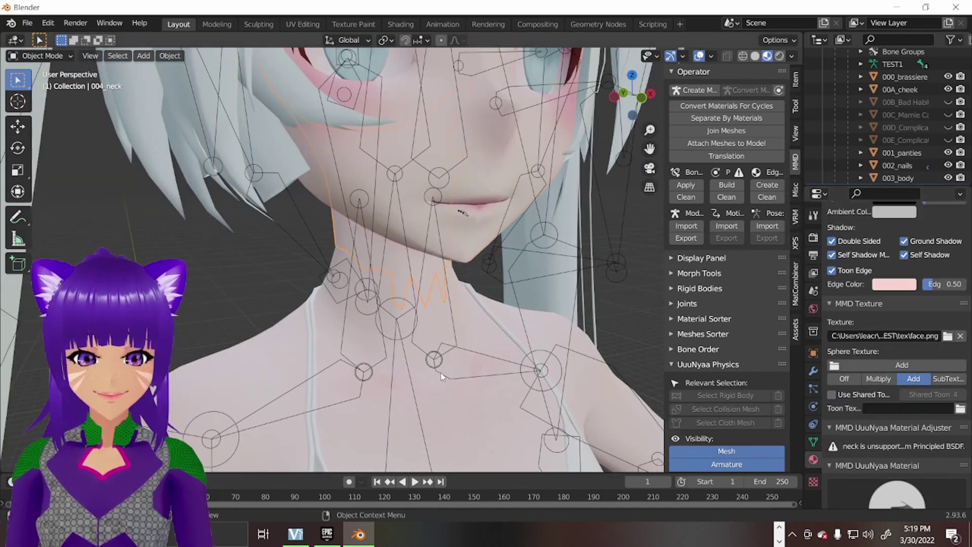
- Inspect the whole character from head to feet for any remaining magenta surfaces
scroll(506, 283, down, 5)
middle_drag(506, 284, 440, 282)
scroll(440, 283, up, 5)
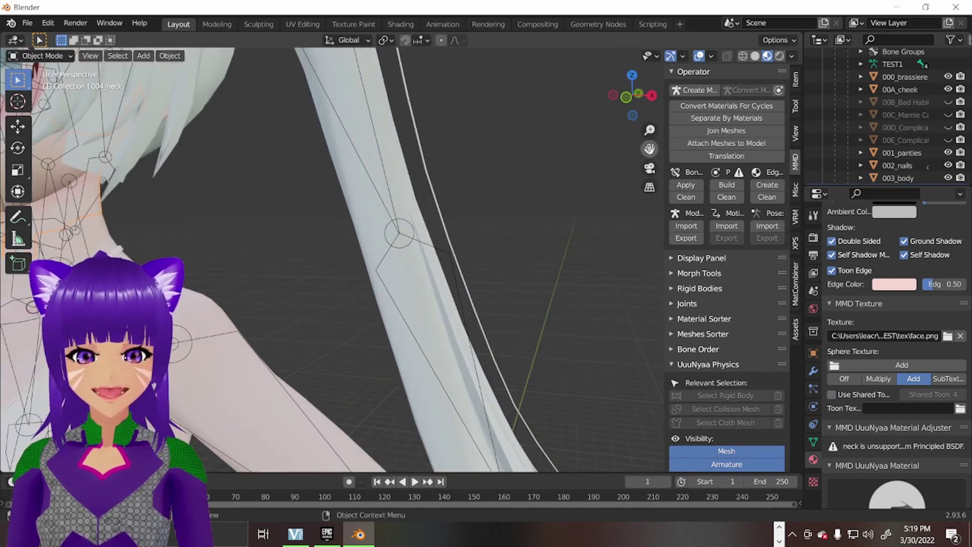
scroll(390, 282, down, 8)
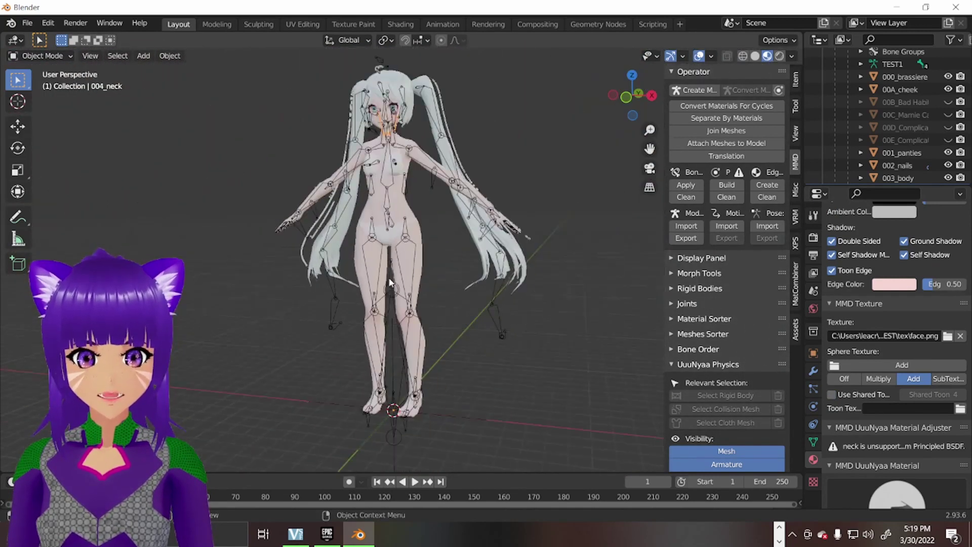
middle_drag(390, 282, 452, 282)
scroll(433, 285, up, 3)
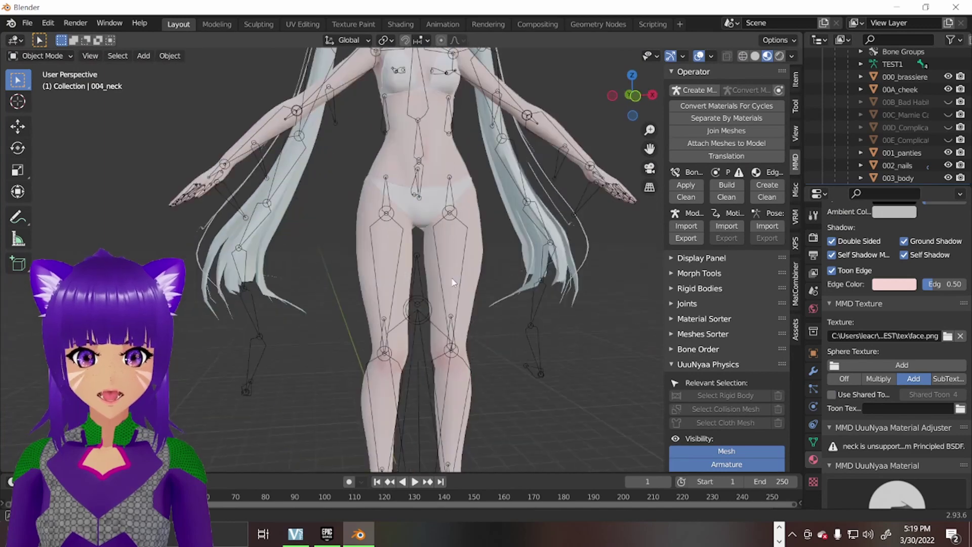
scroll(453, 282, up, 3)
drag(651, 148, 584, 532)
middle_drag(459, 155, 528, 162)
- Clear the selection and examine the character's face, hair and upper body from several angles
click(584, 185)
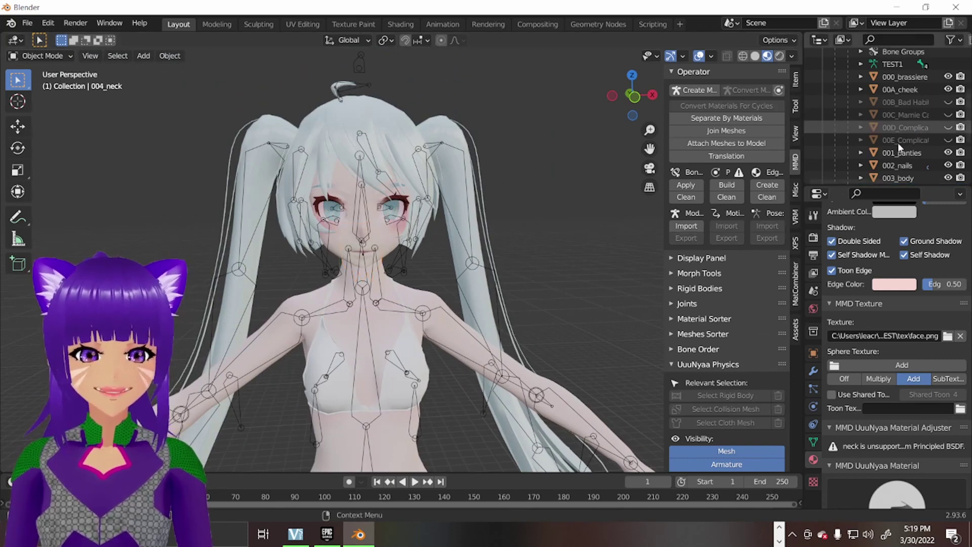
scroll(563, 207, up, 5)
scroll(567, 197, down, 5)
middle_drag(560, 198, 323, 232)
scroll(545, 207, up, 3)
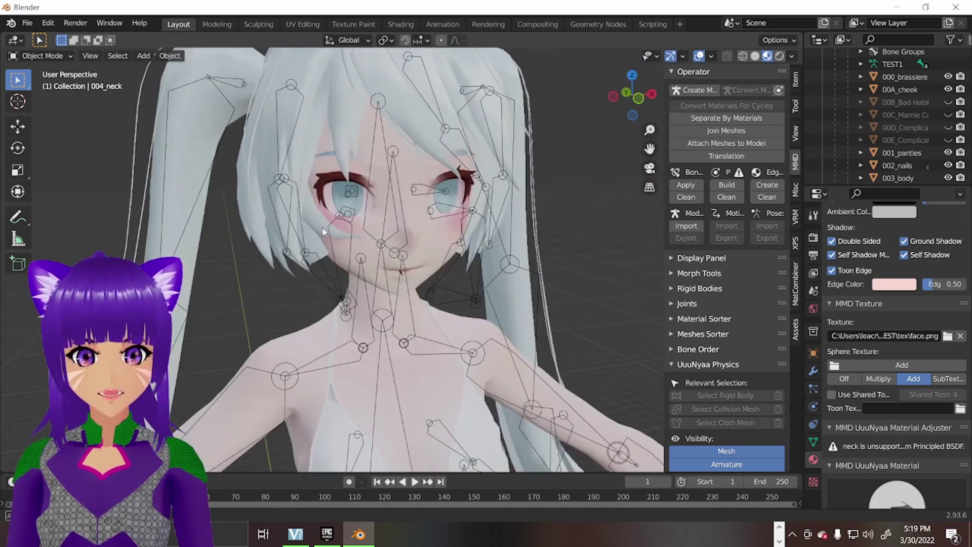
scroll(323, 232, down, 4)
scroll(430, 251, up, 4)
middle_drag(431, 250, 538, 233)
scroll(538, 233, up, 3)
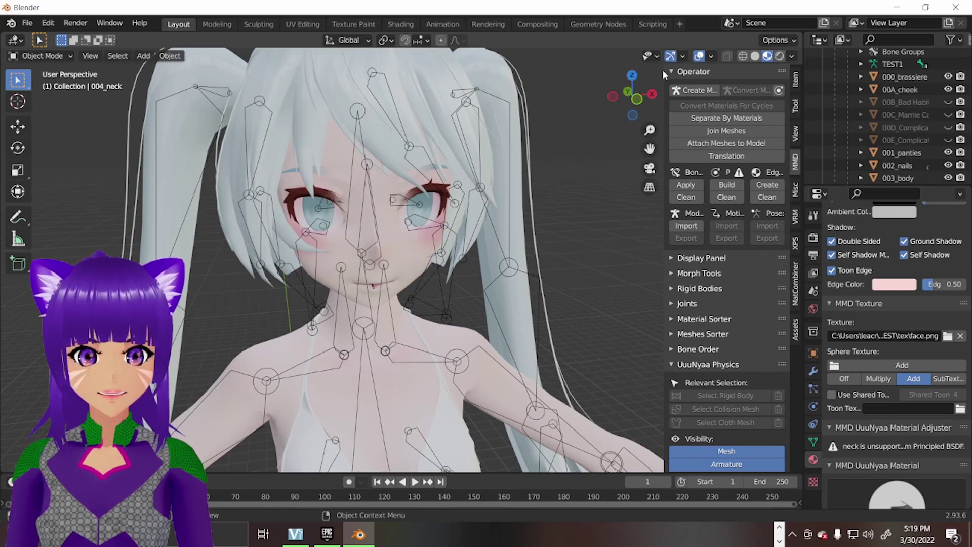
- Hide the TEST1_arm armature and view the character's head and torso without the bones
scroll(892, 119, up, 5)
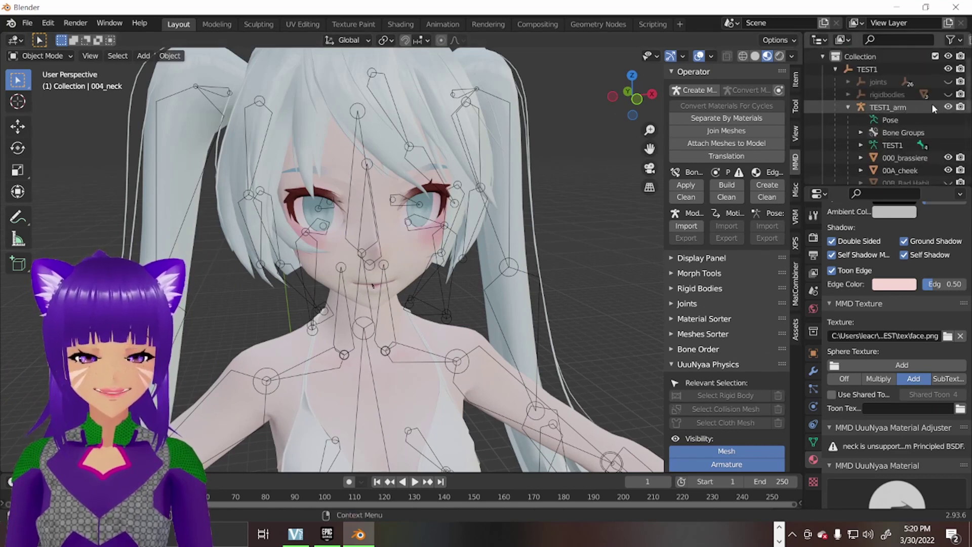
click(947, 107)
scroll(642, 211, down, 4)
middle_drag(642, 211, 443, 256)
scroll(443, 256, up, 3)
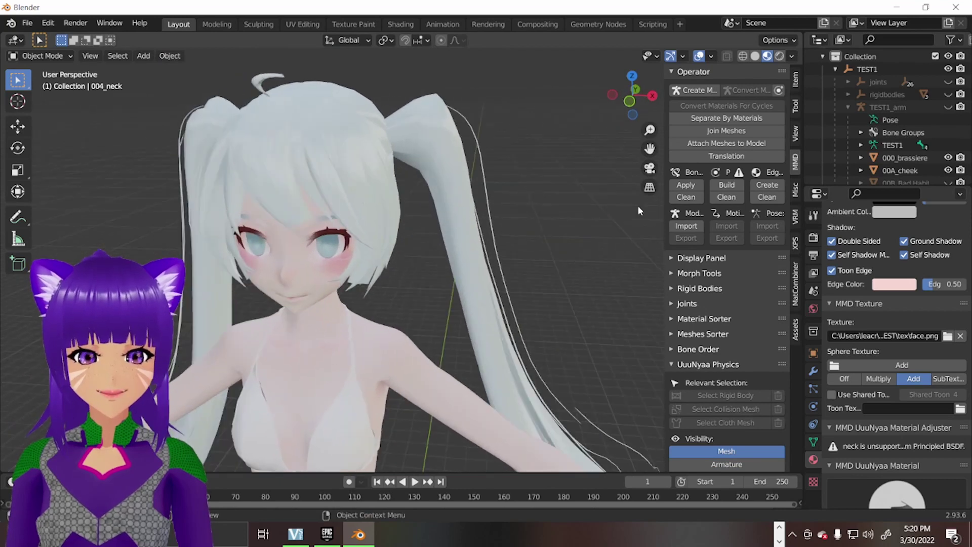
drag(650, 148, 620, 28)
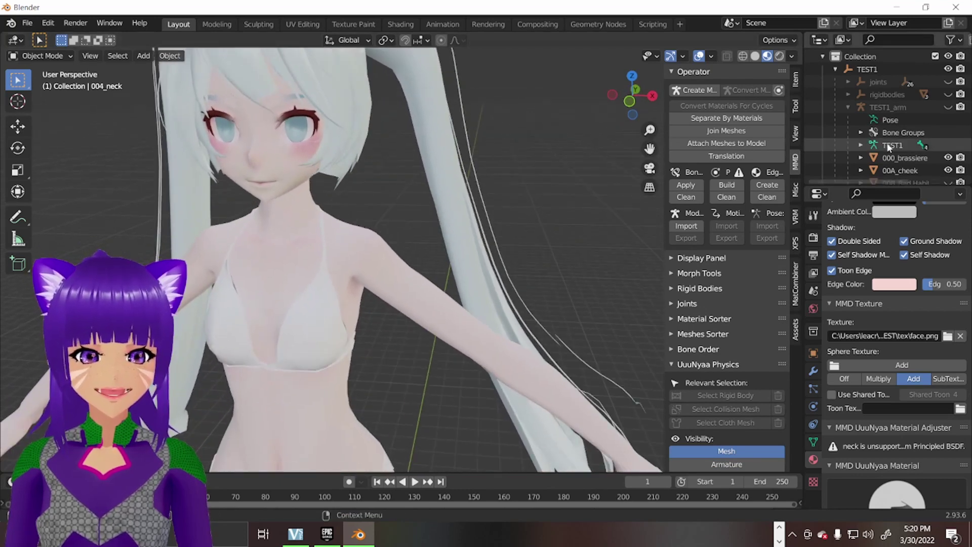